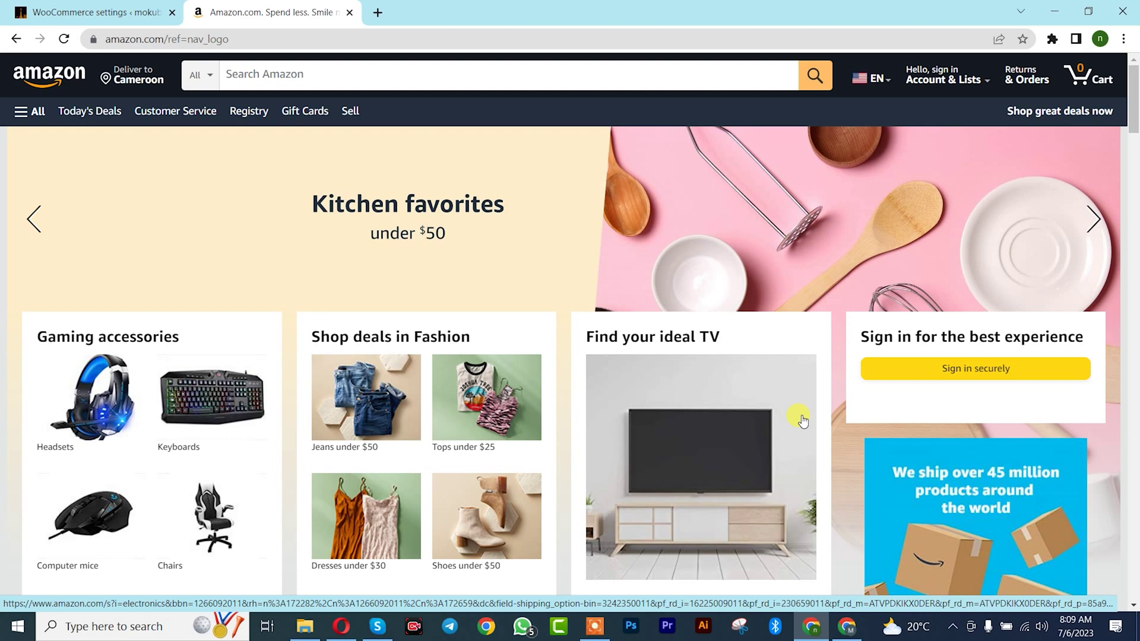
- Open a new tab and bring up the Extensions submenu of Chrome's main menu
click(377, 12)
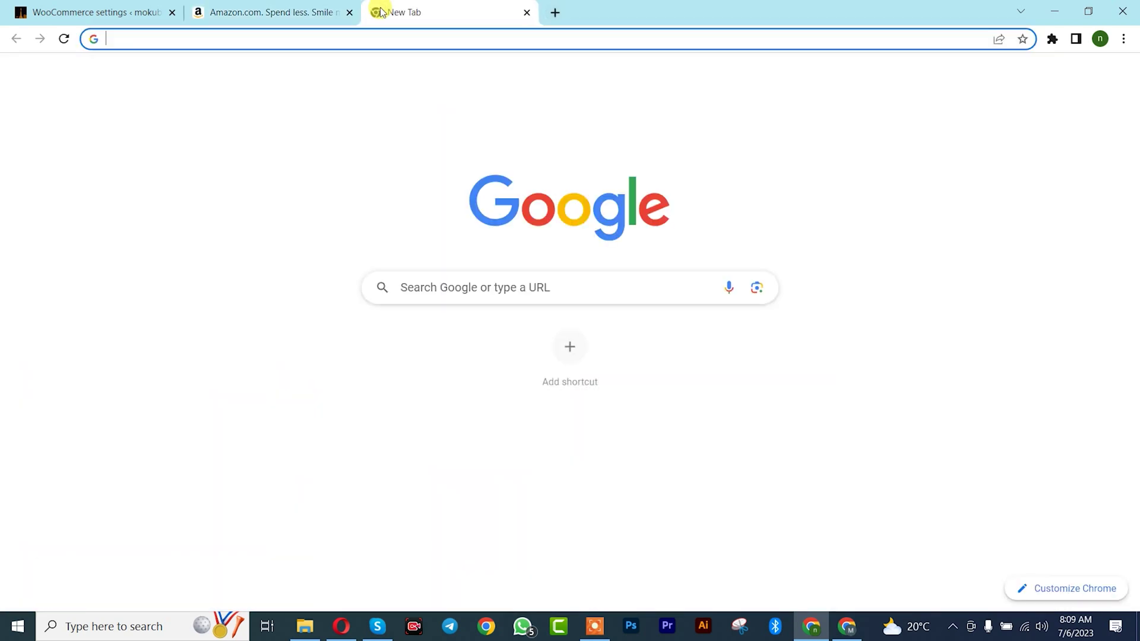
click(1123, 38)
mouse_move(992, 188)
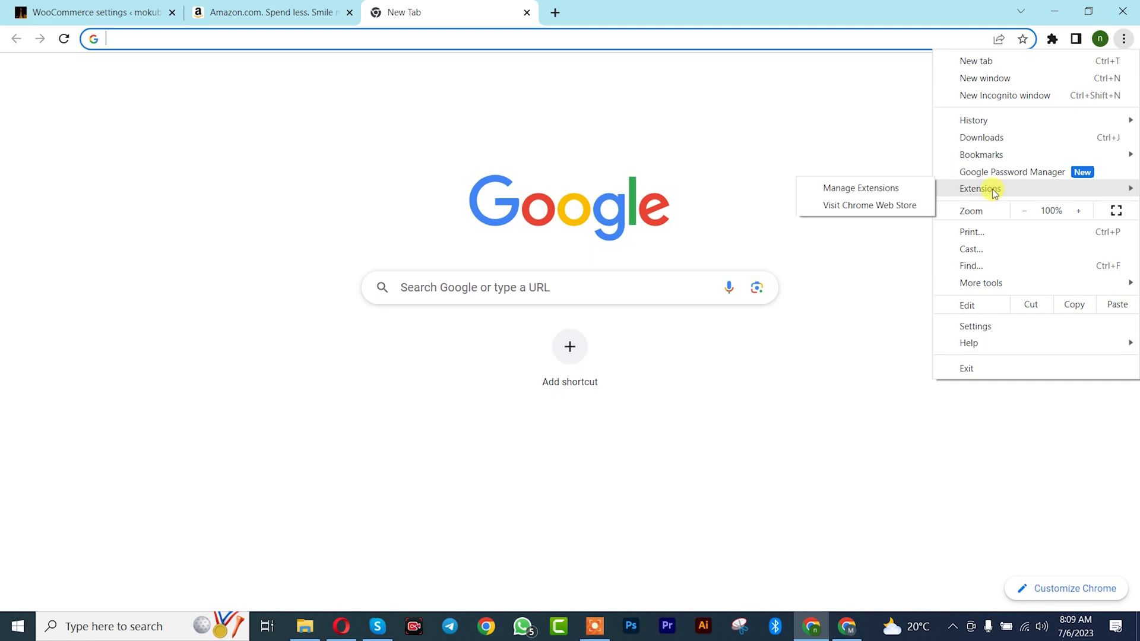
- Find the 'Dropship & affiliate for Amazon & woocommerce' extension in the Chrome Web Store and install it
click(881, 207)
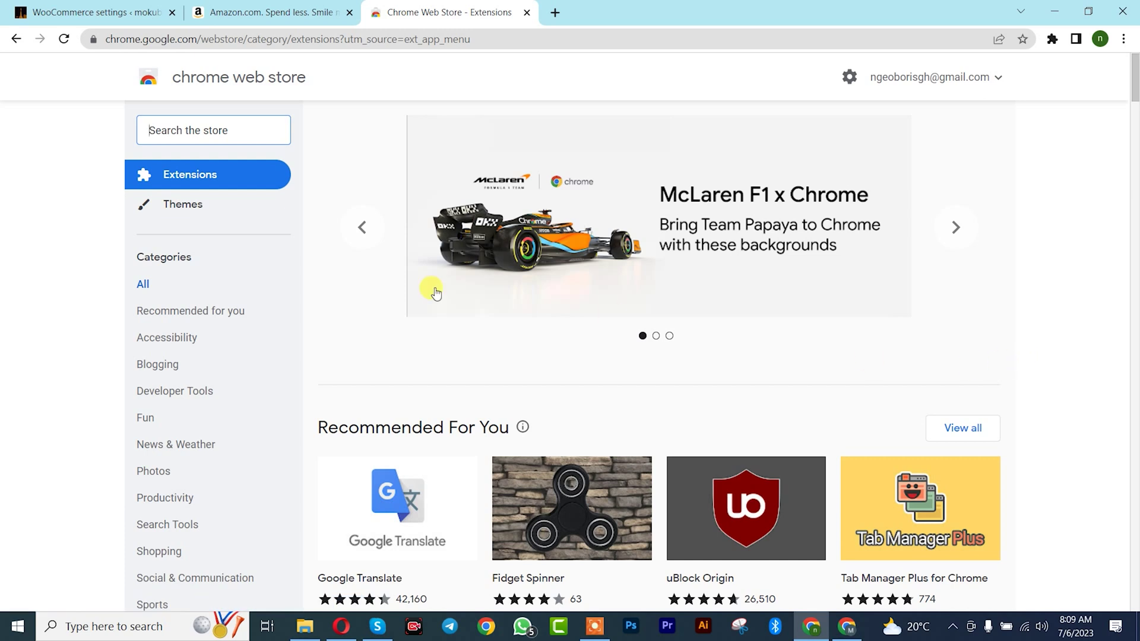
text(dropship & affiliate for Amazon)
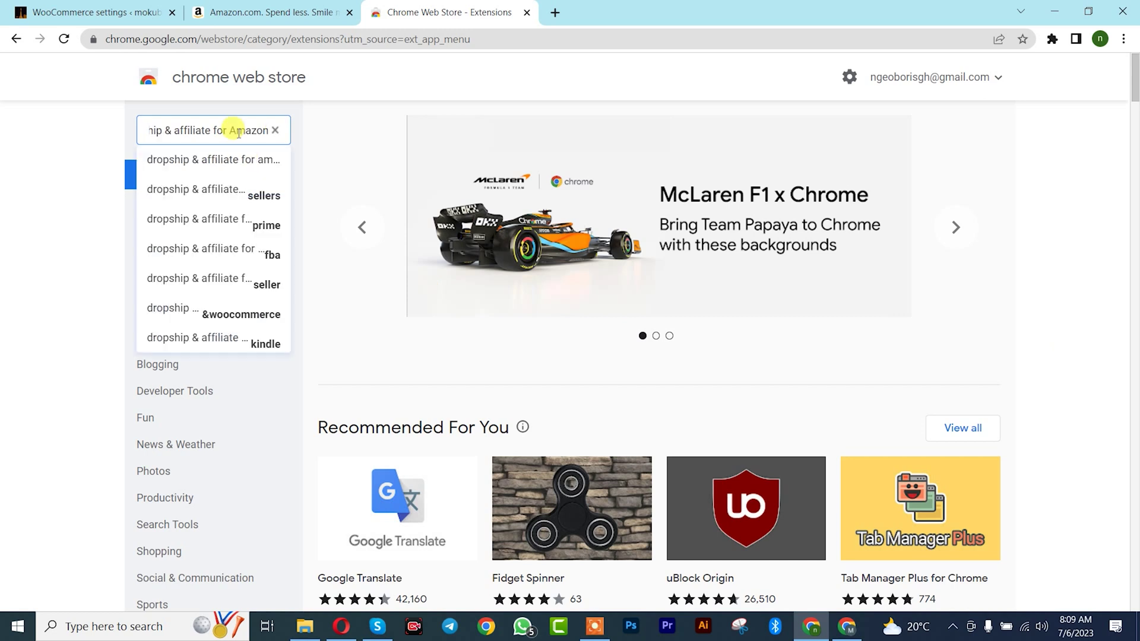
key(Return)
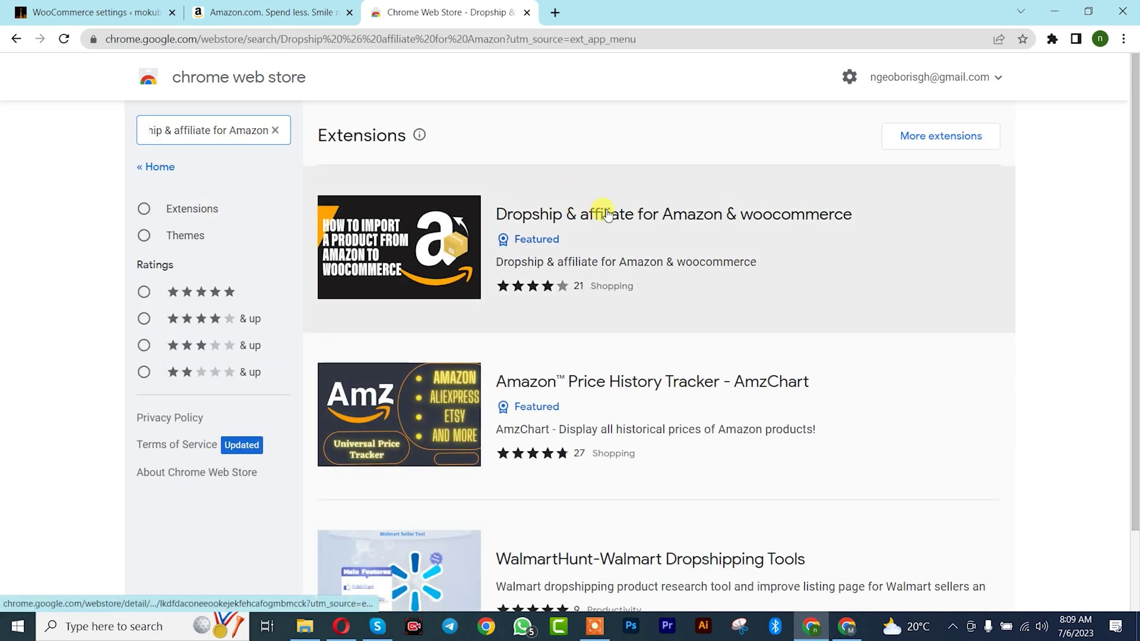
click(631, 214)
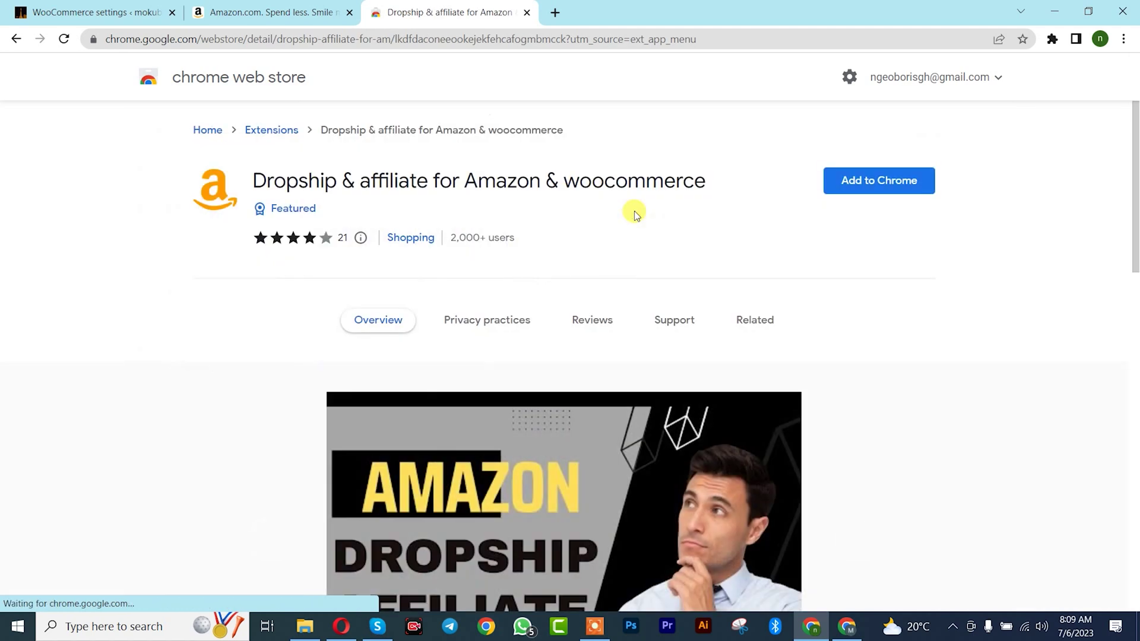
click(872, 184)
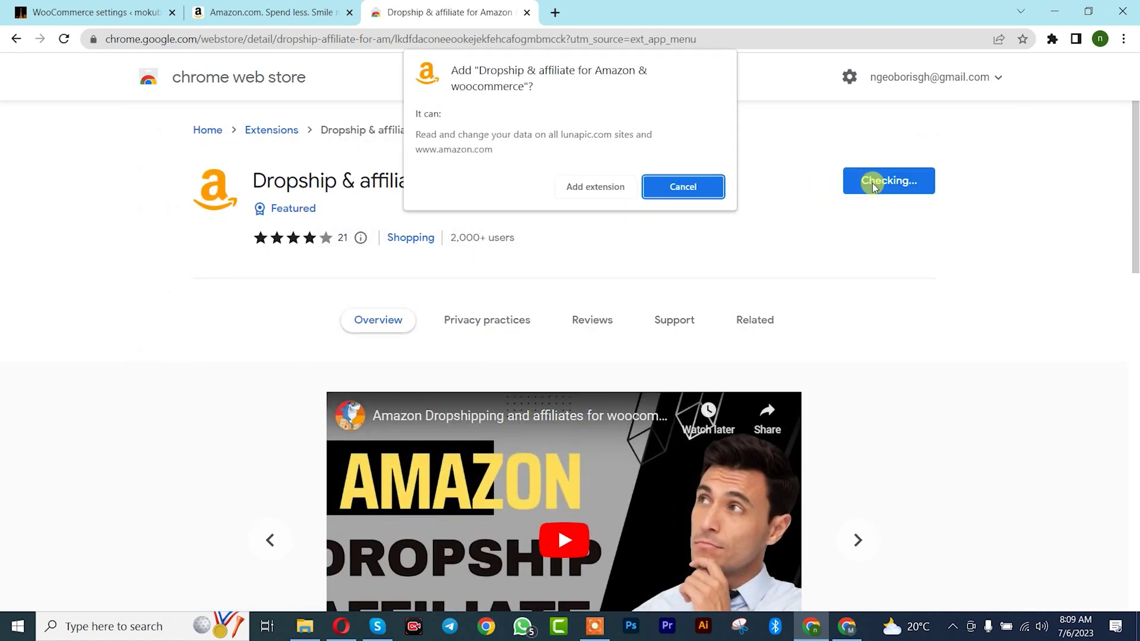
click(593, 189)
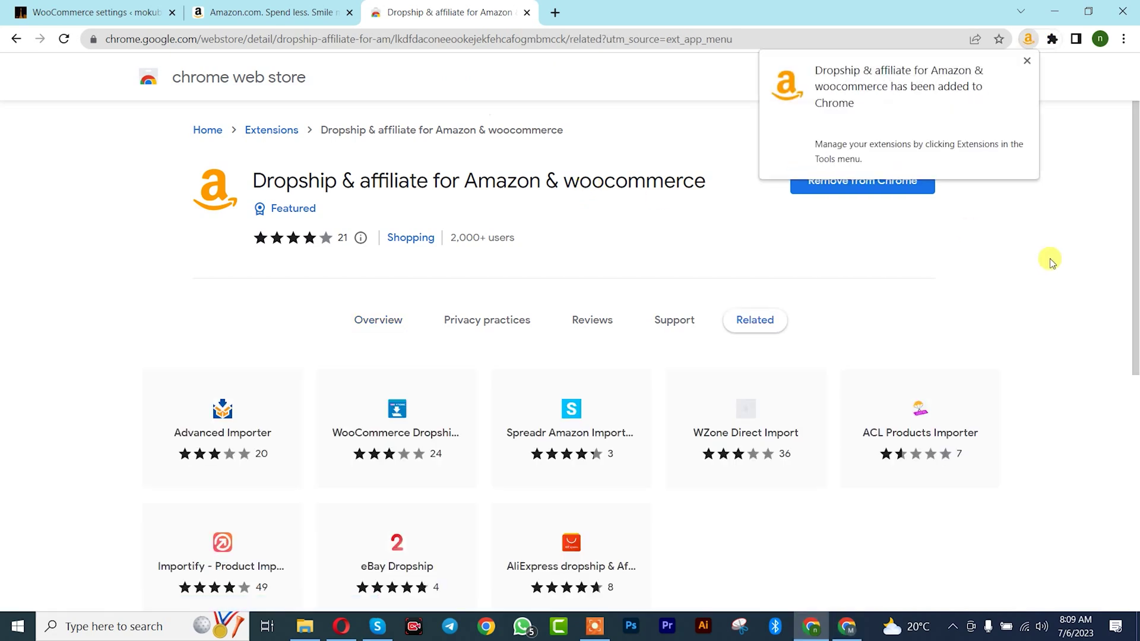
- Pin Dropship & affiliate to the toolbar and open its 'Setup connection to shop' page
click(1051, 40)
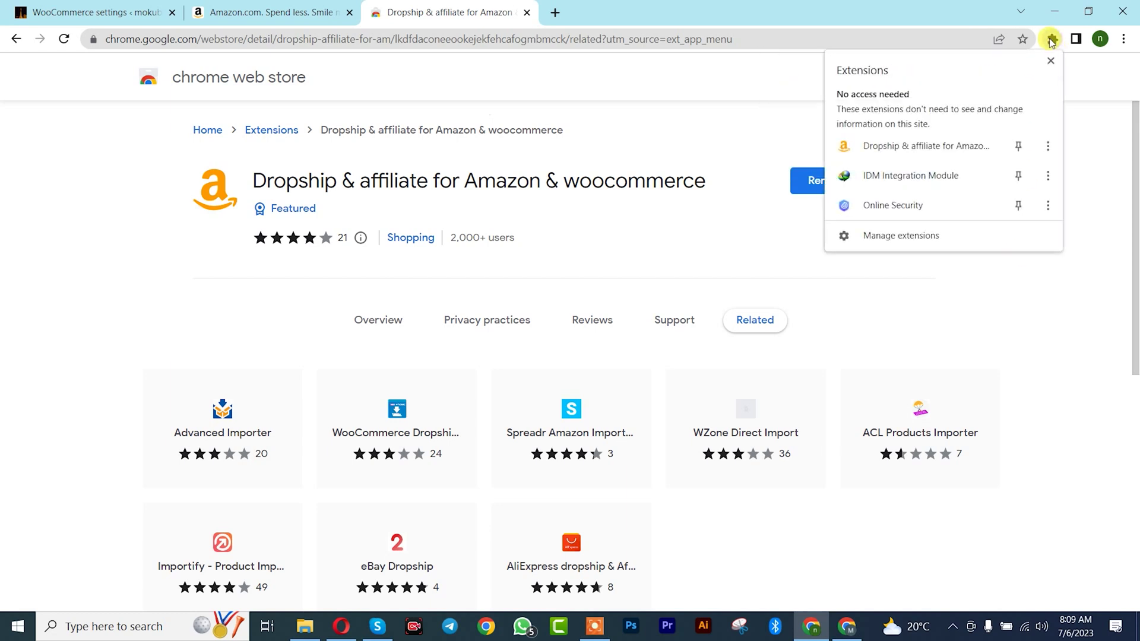
click(1019, 145)
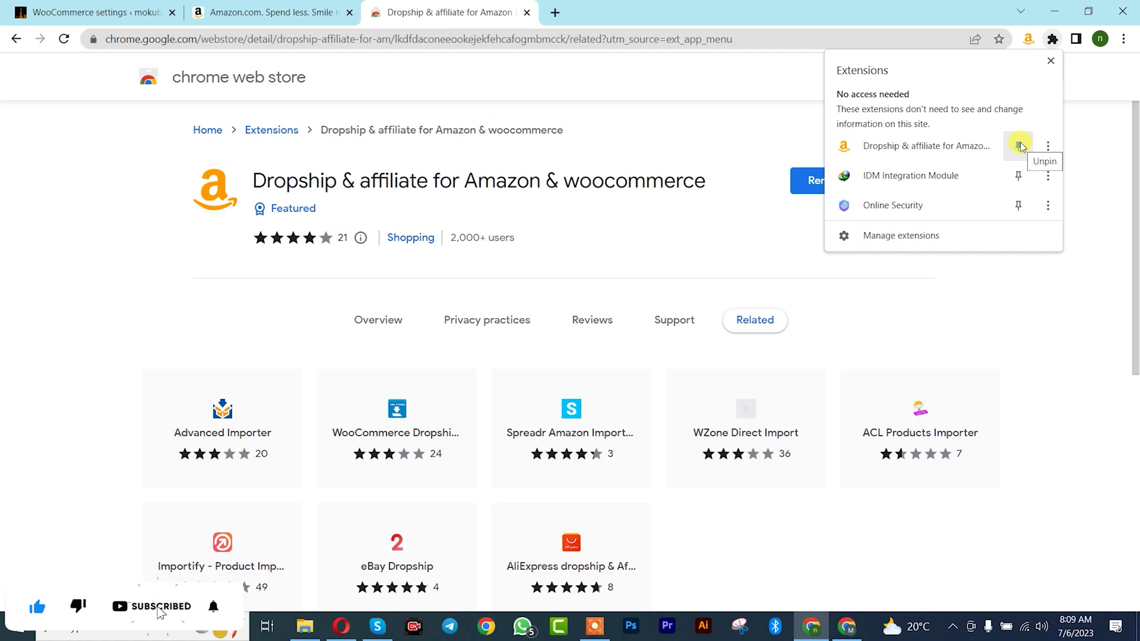
click(933, 147)
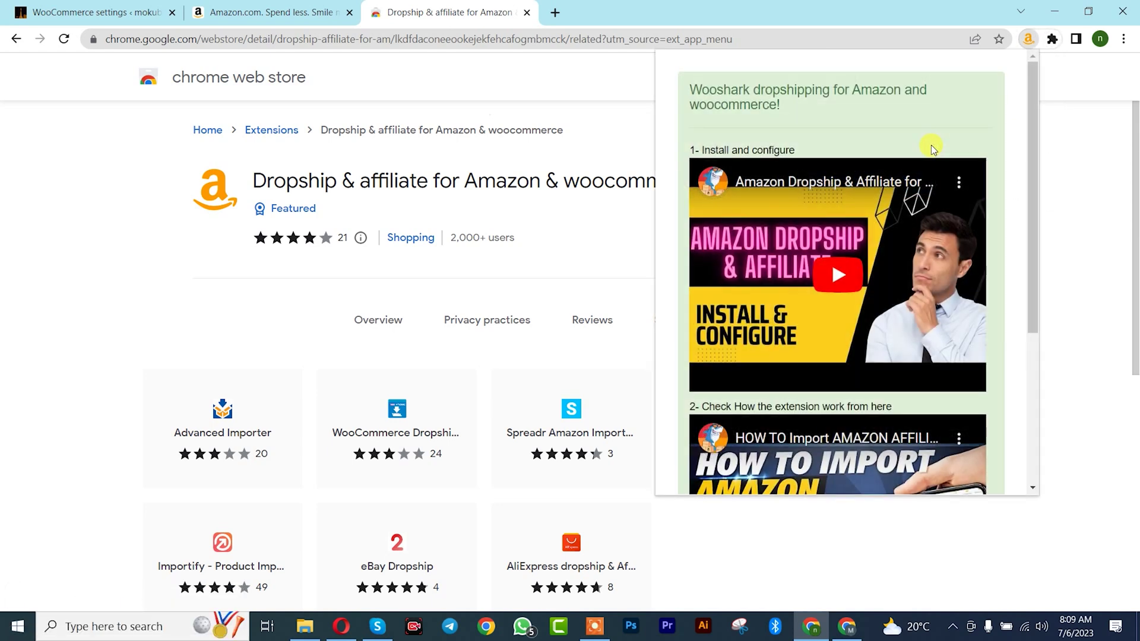
scroll(941, 237, down, 4)
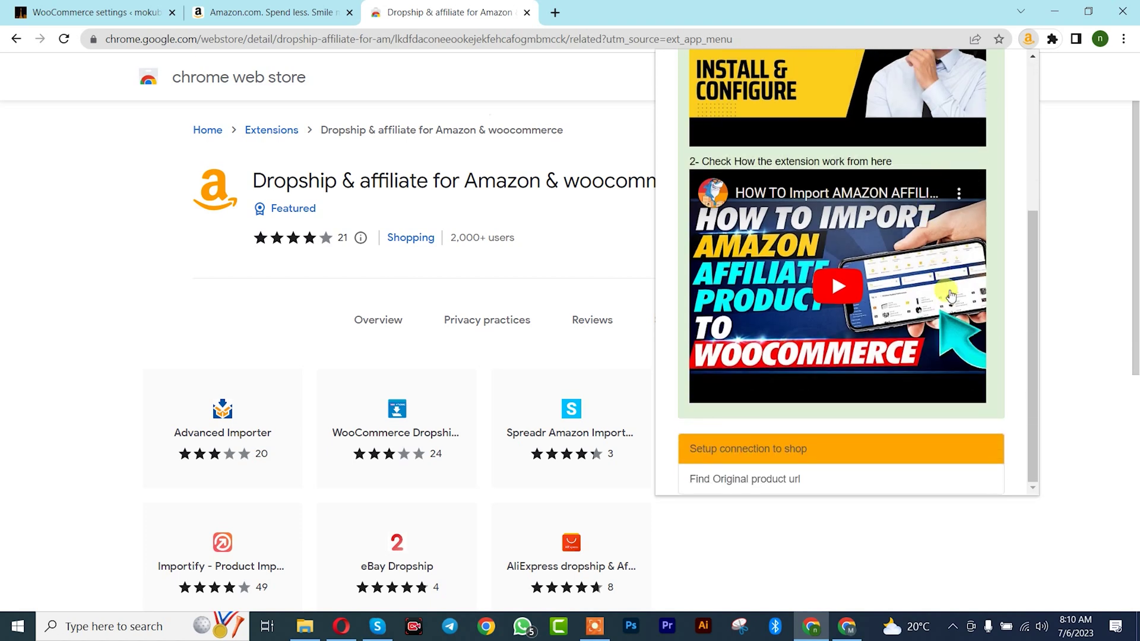
click(775, 449)
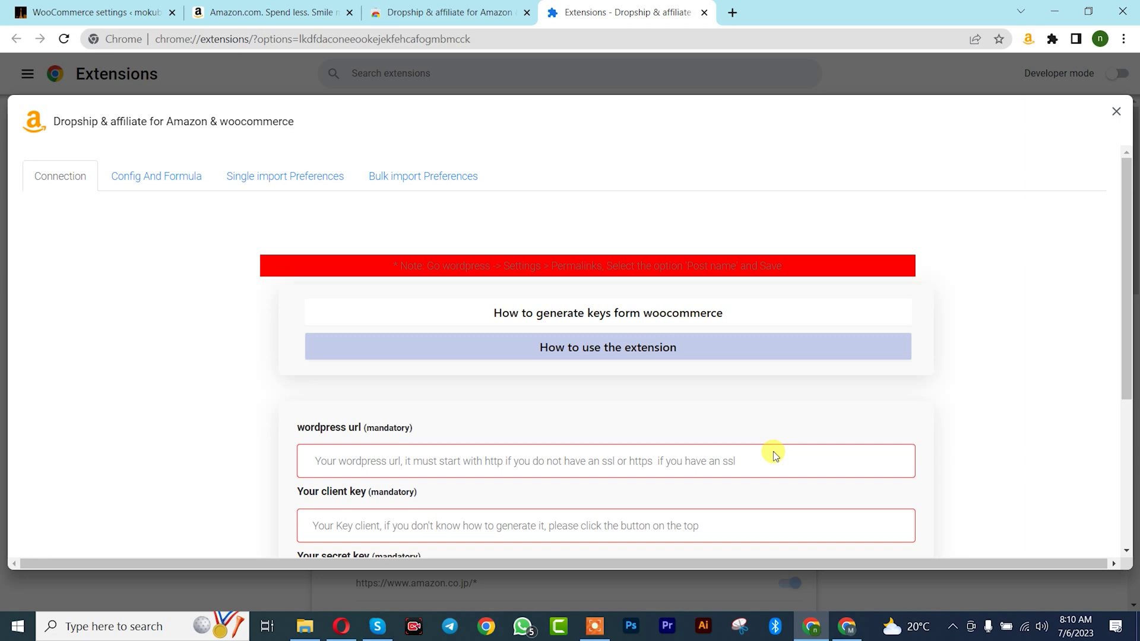
scroll(763, 450, down, 1)
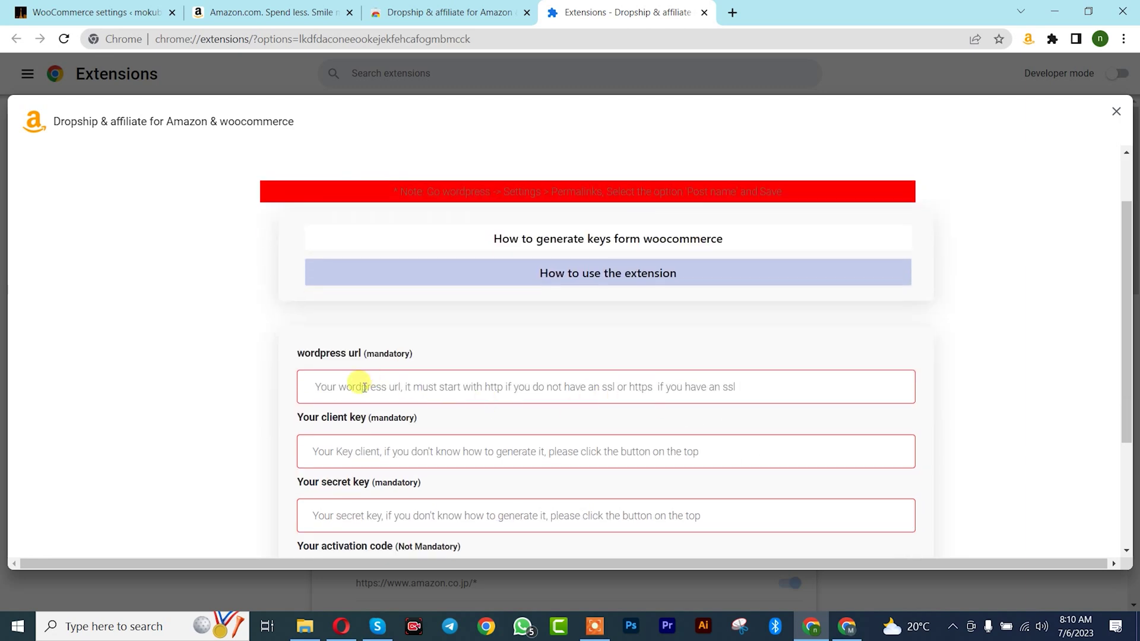
click(119, 12)
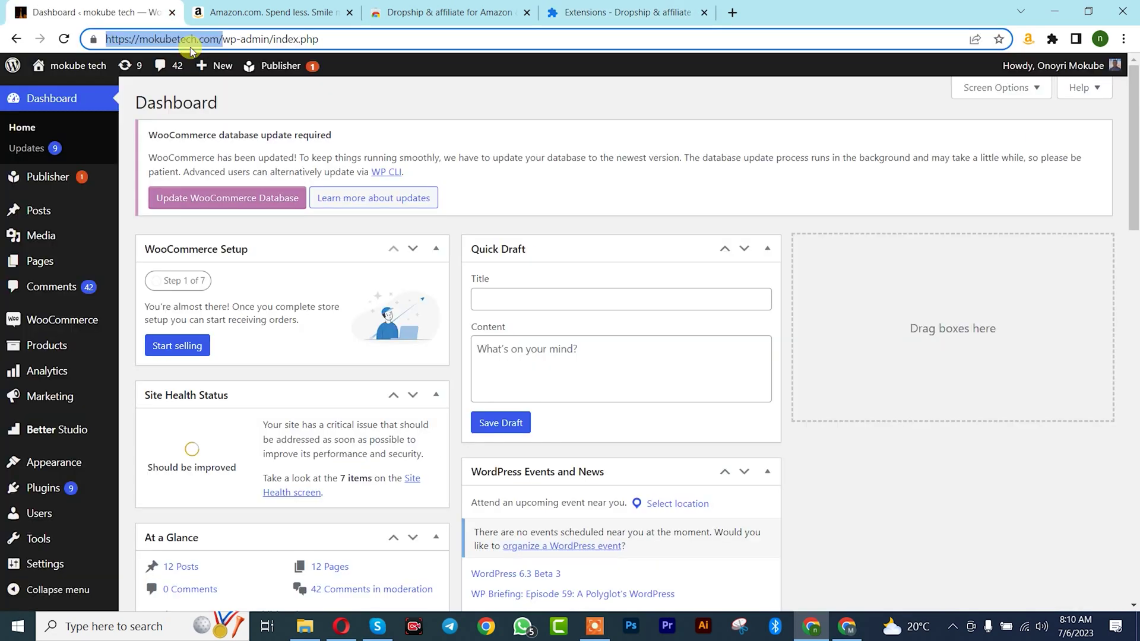
click(599, 5)
click(419, 375)
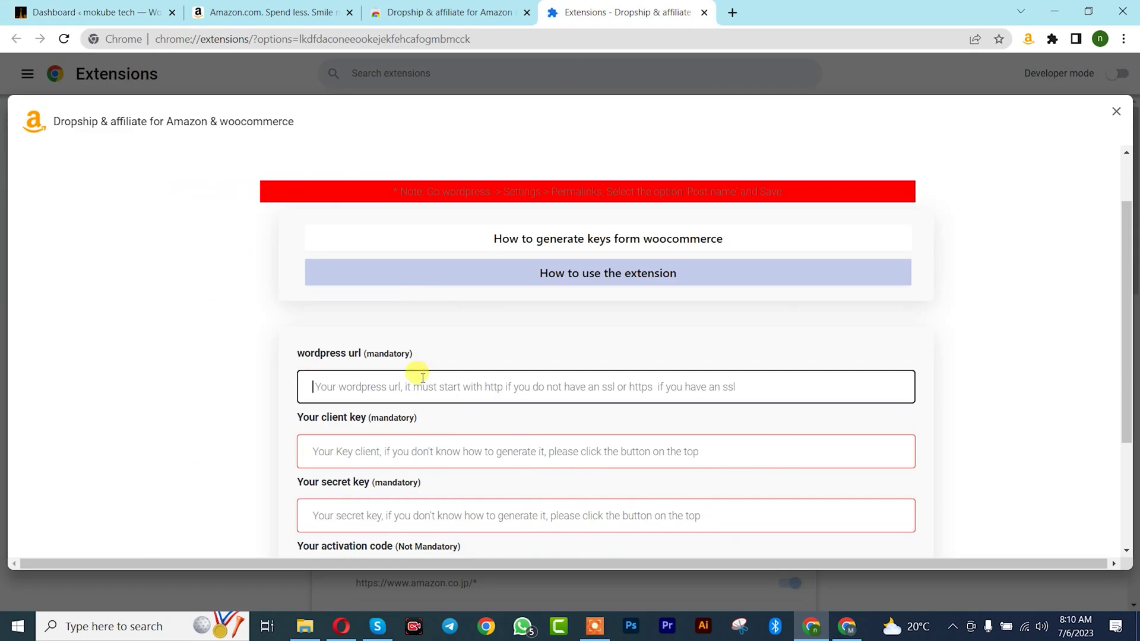
text(https://mokubetech.com/)
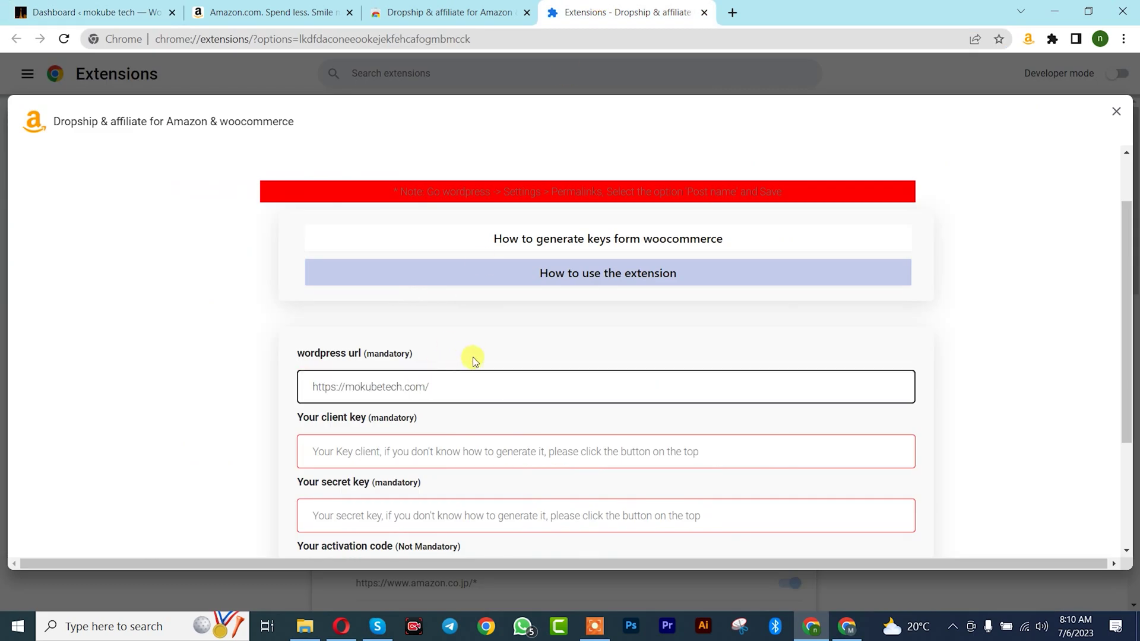
scroll(501, 355, down, 1)
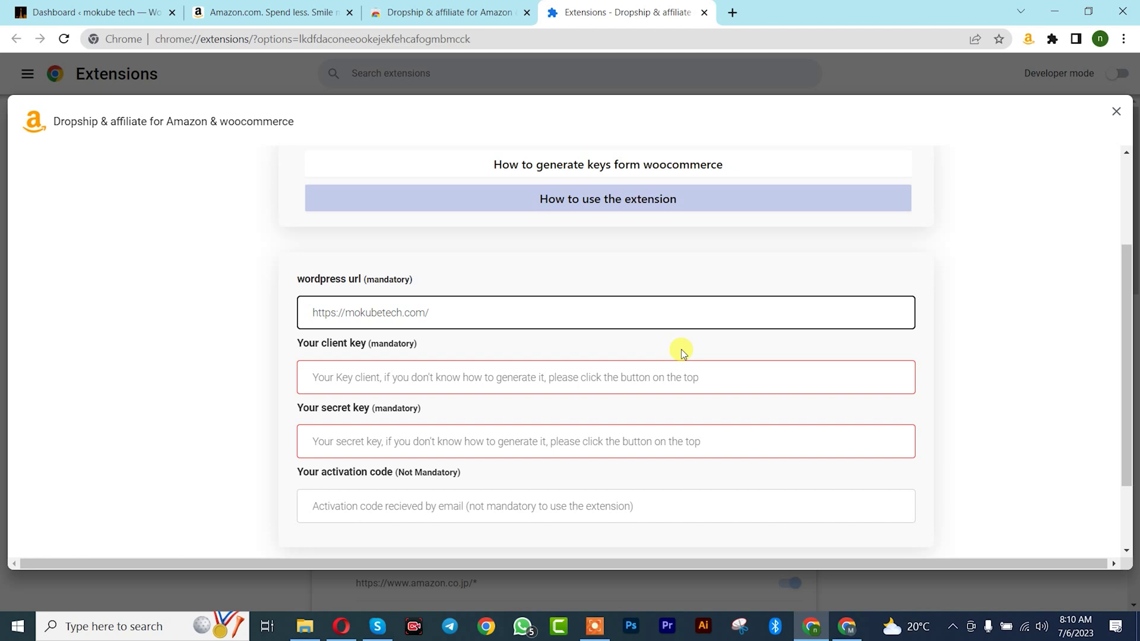
click(78, 7)
- Go to the REST API section of WooCommerce's Advanced settings
mouse_move(67, 328)
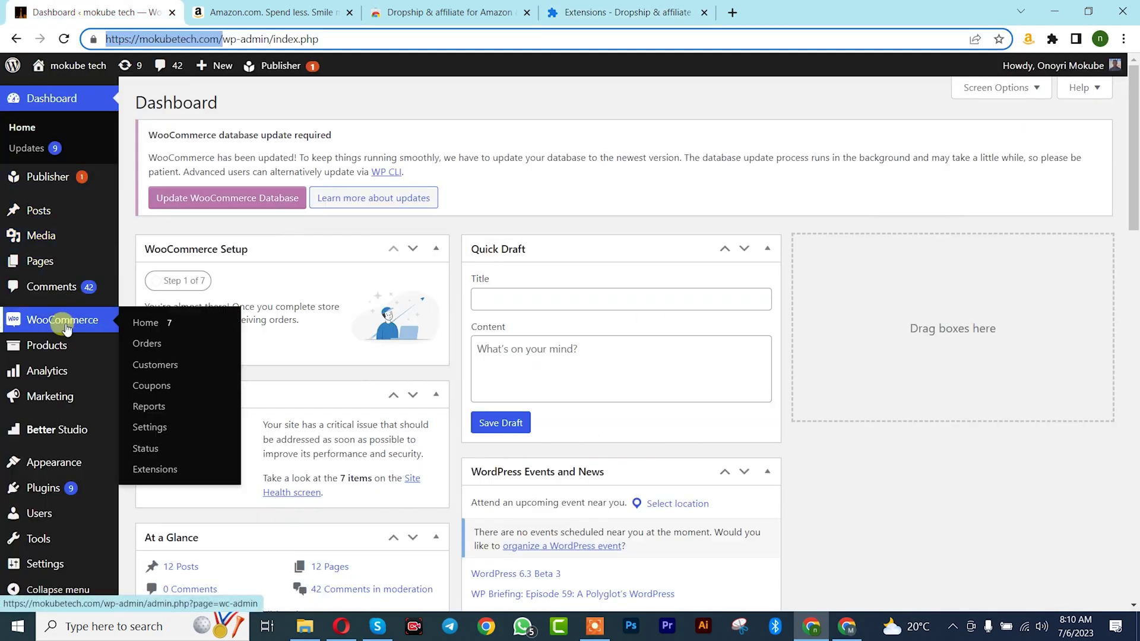
click(153, 429)
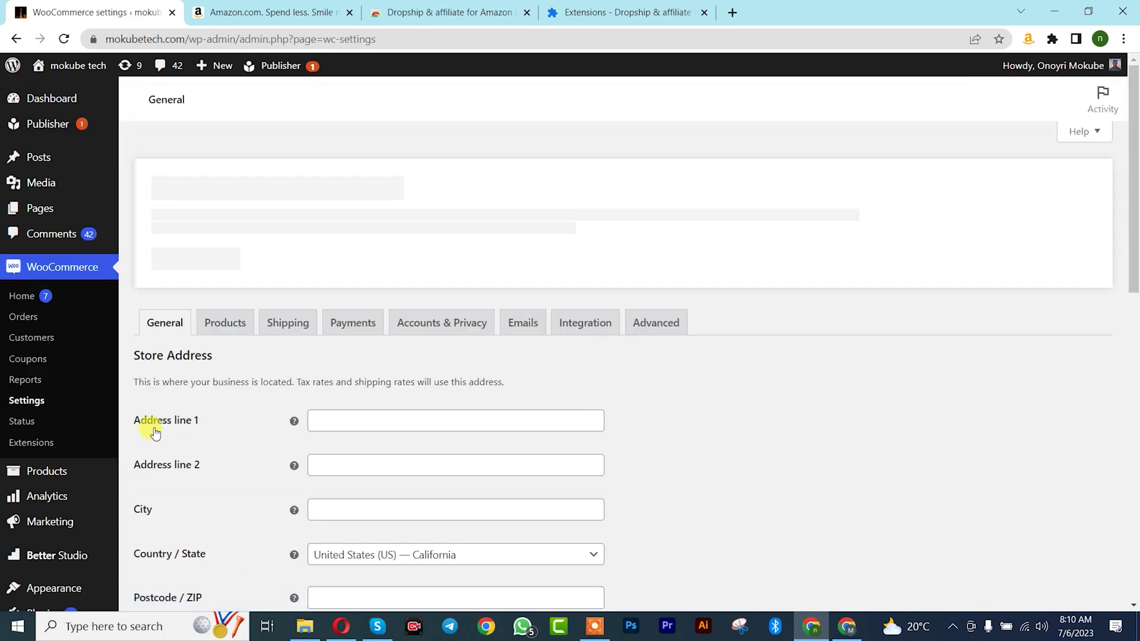
click(669, 330)
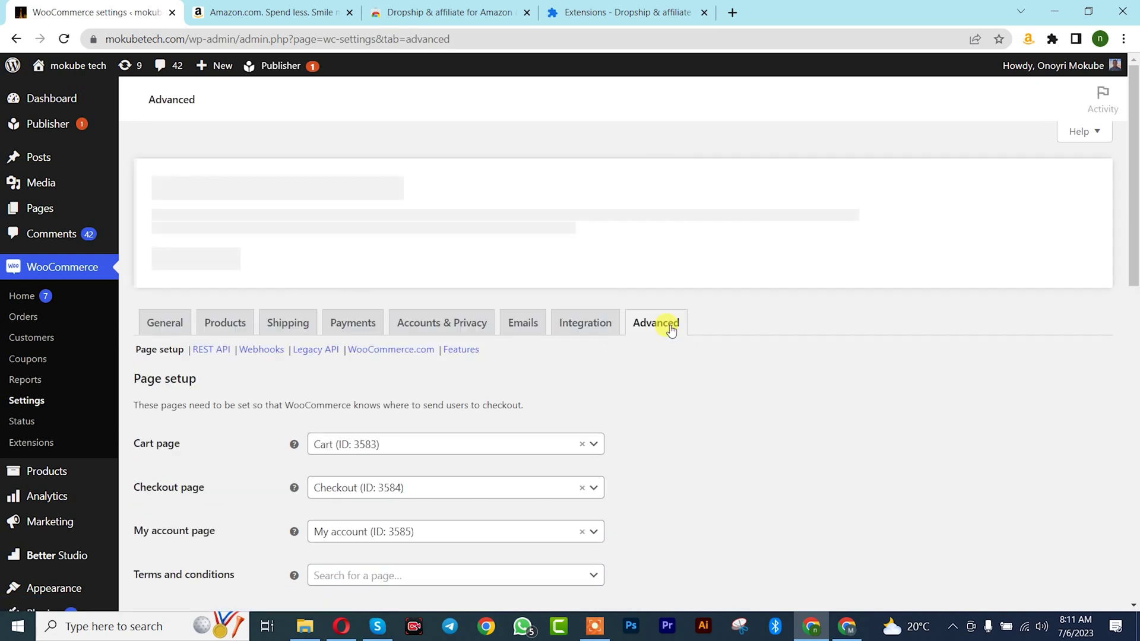
click(219, 350)
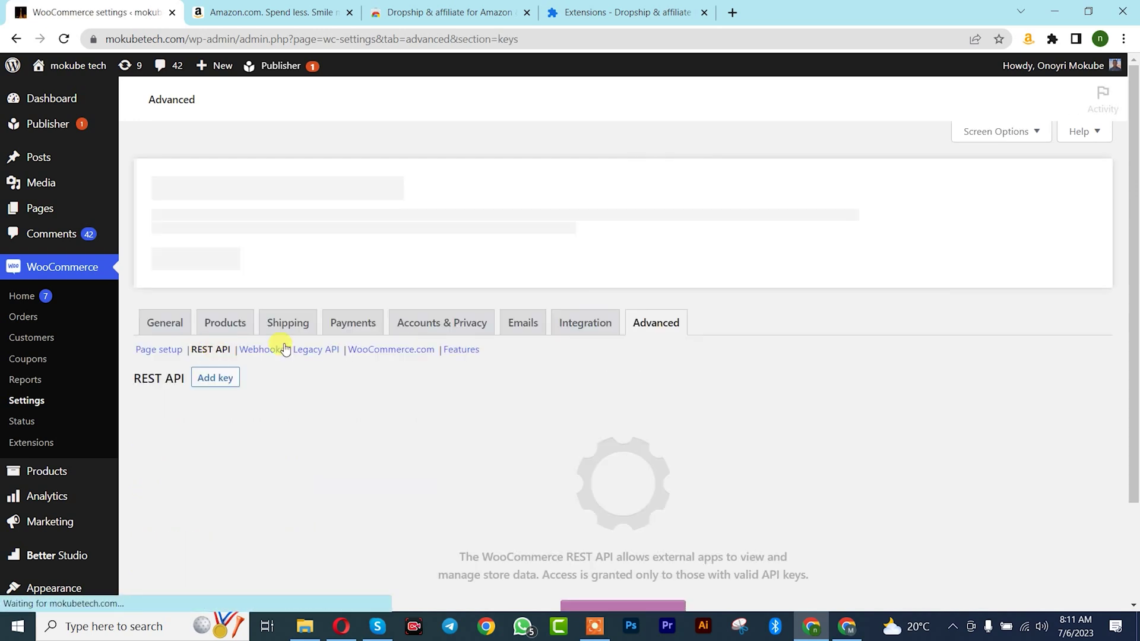
scroll(814, 386, down, 2)
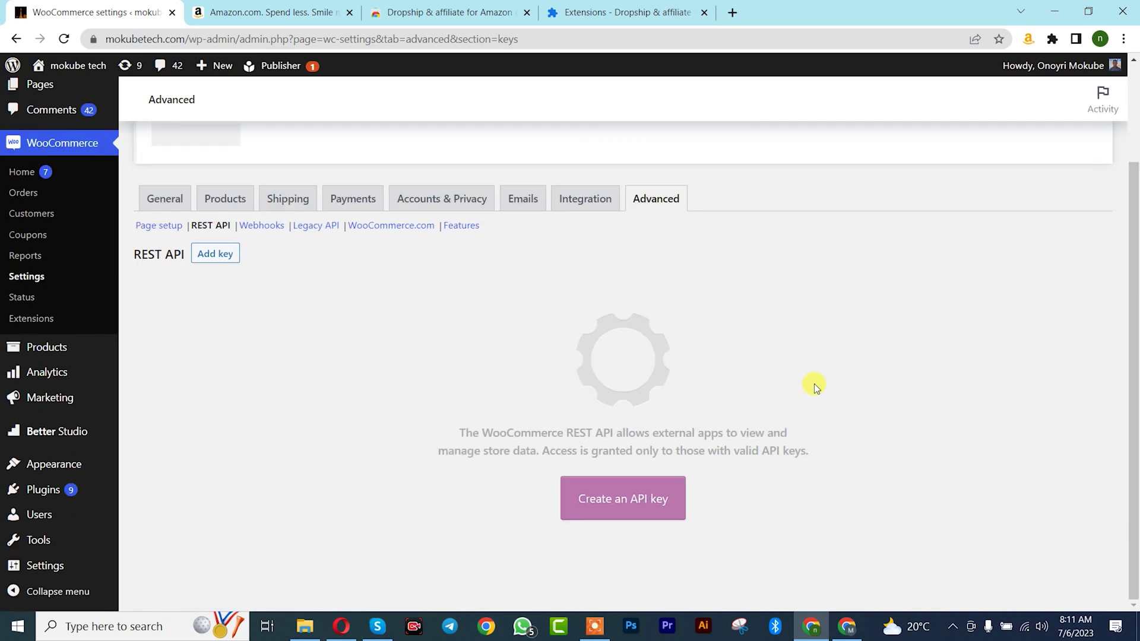
- Generate a Read/Write REST API key described as 'tech' and copy its consumer key
click(613, 506)
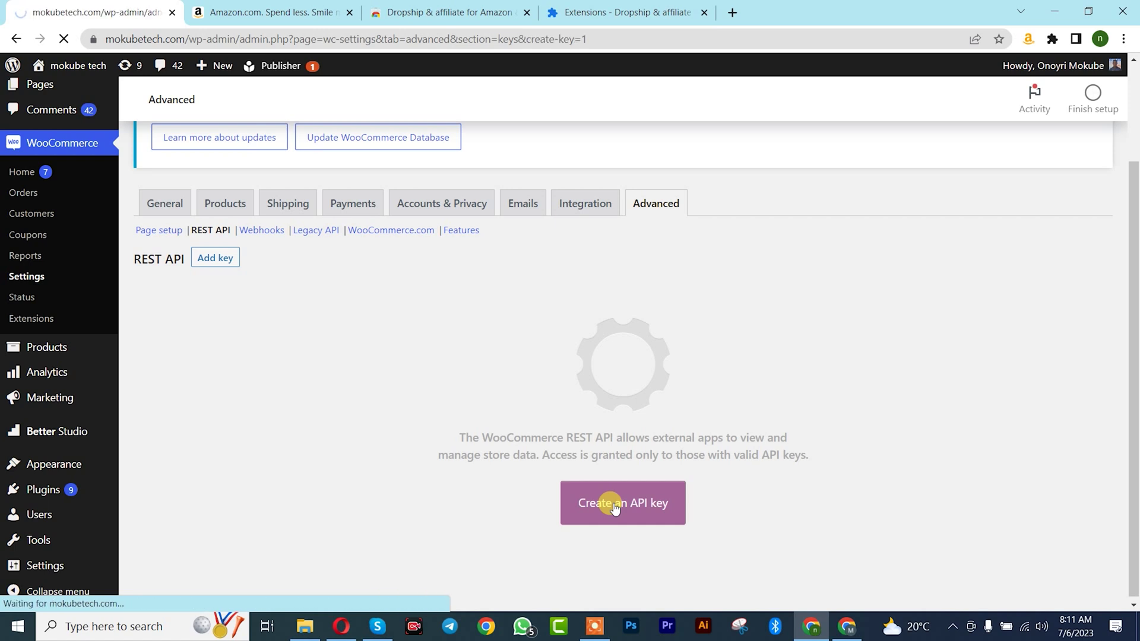
scroll(755, 448, down, 1)
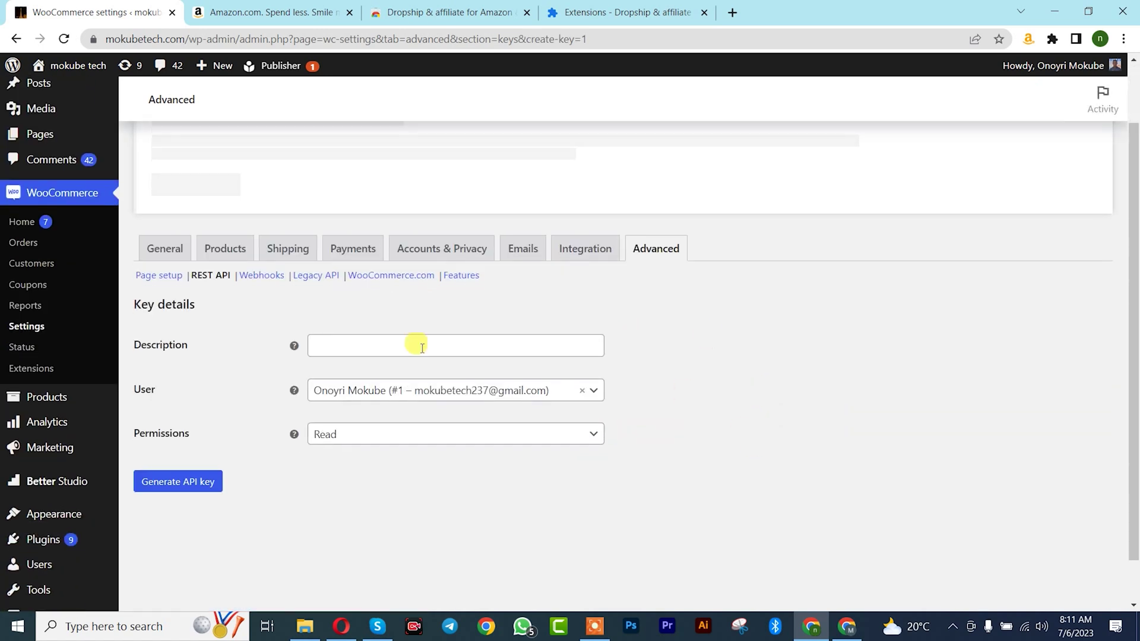
click(350, 347)
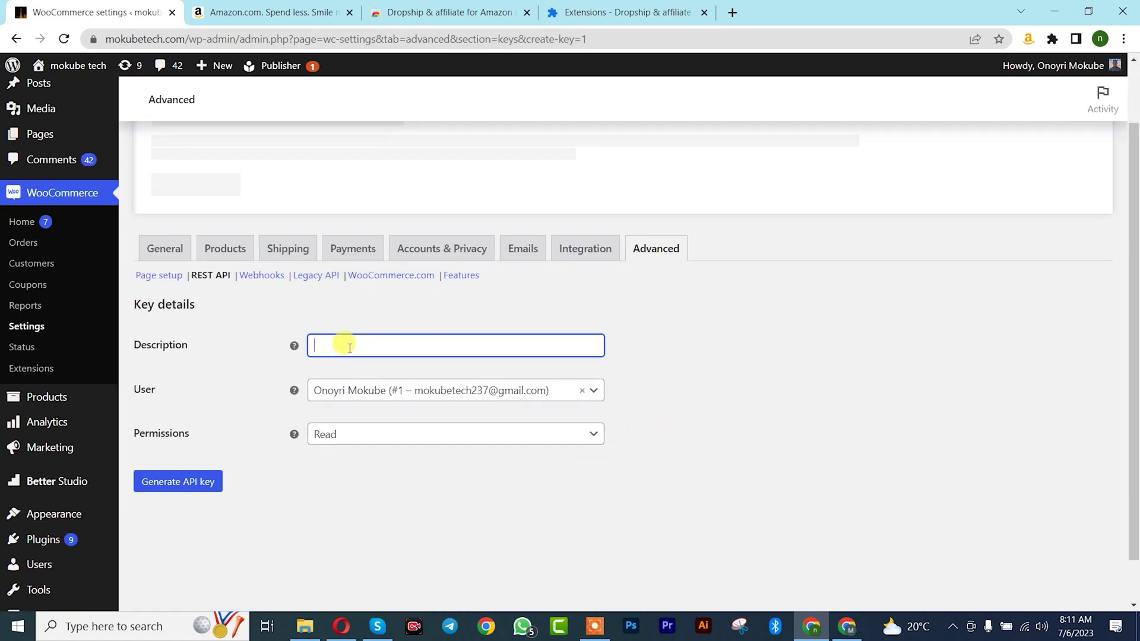
text(tech)
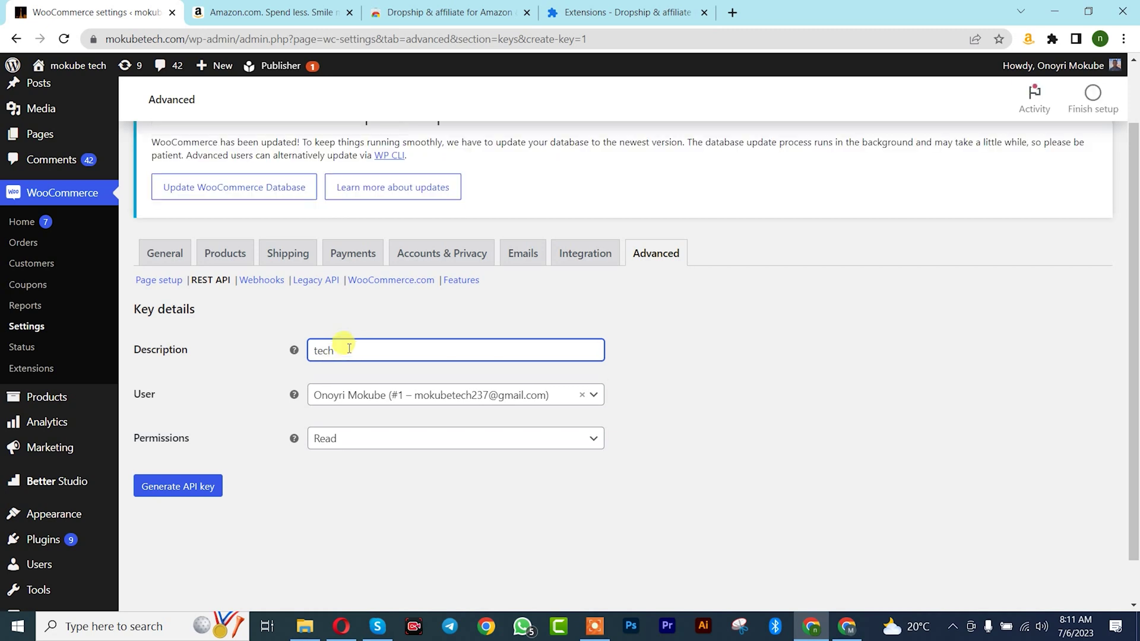
click(354, 444)
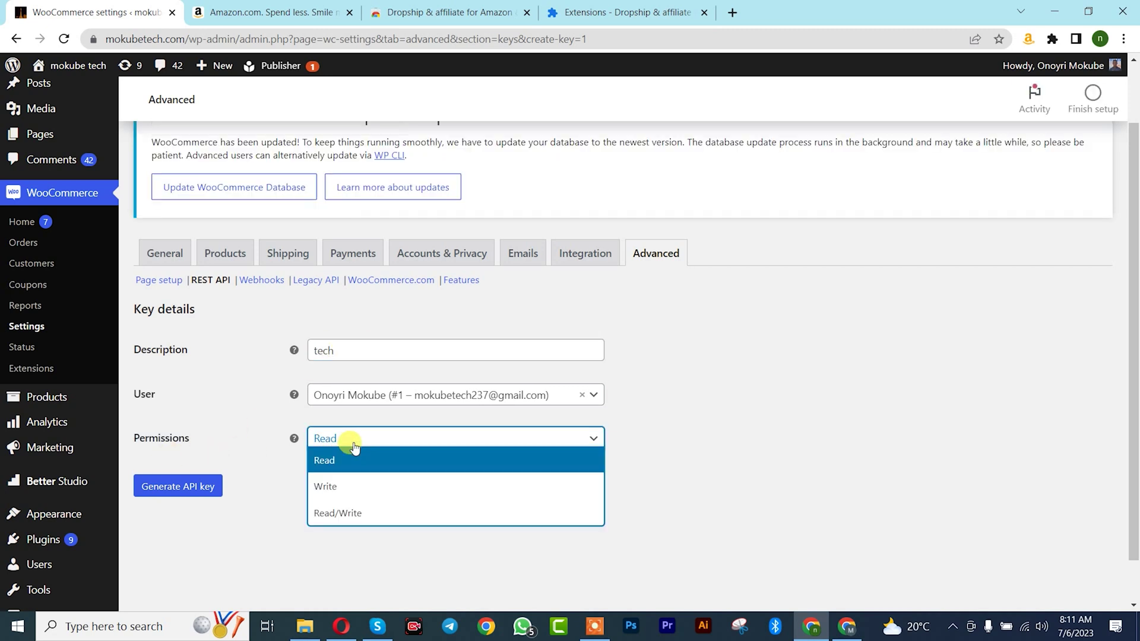
click(367, 518)
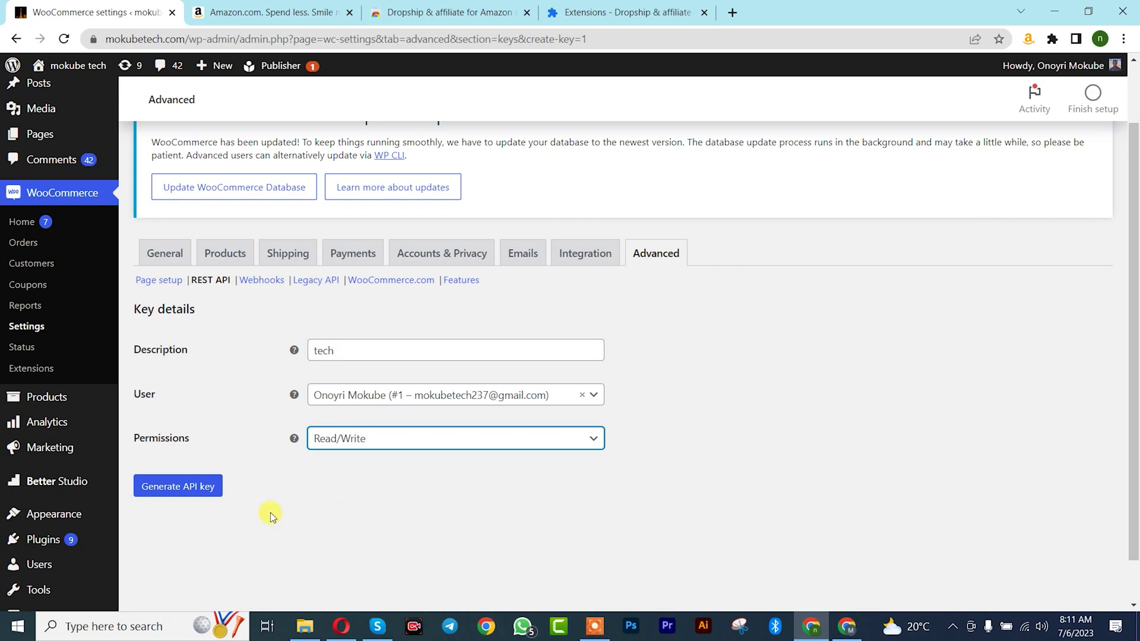
click(178, 486)
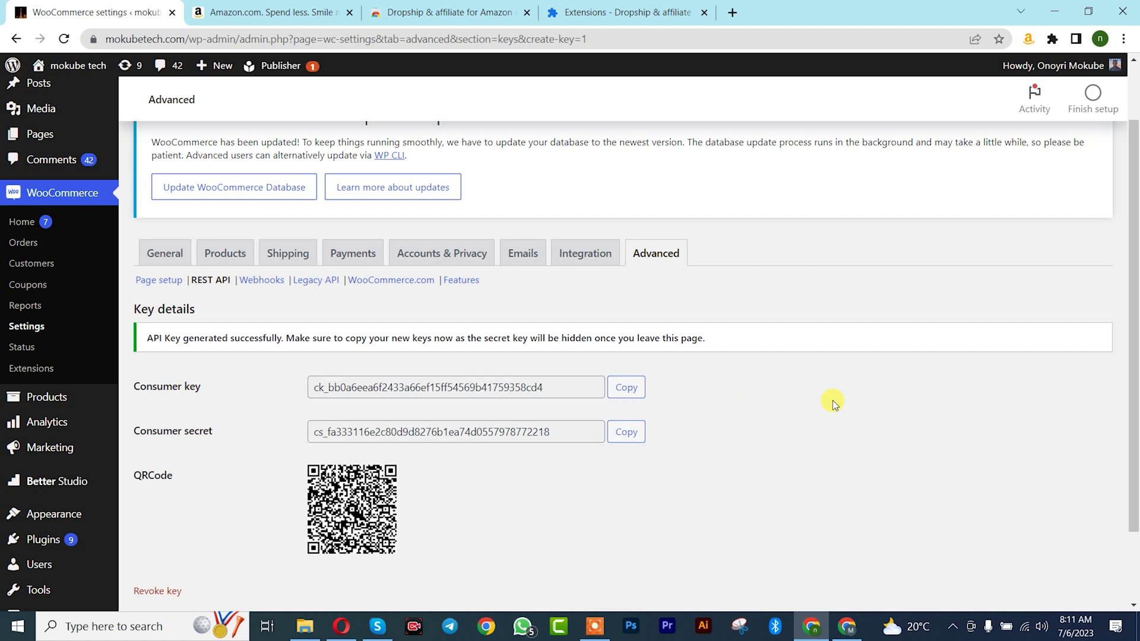
scroll(865, 290, down, 2)
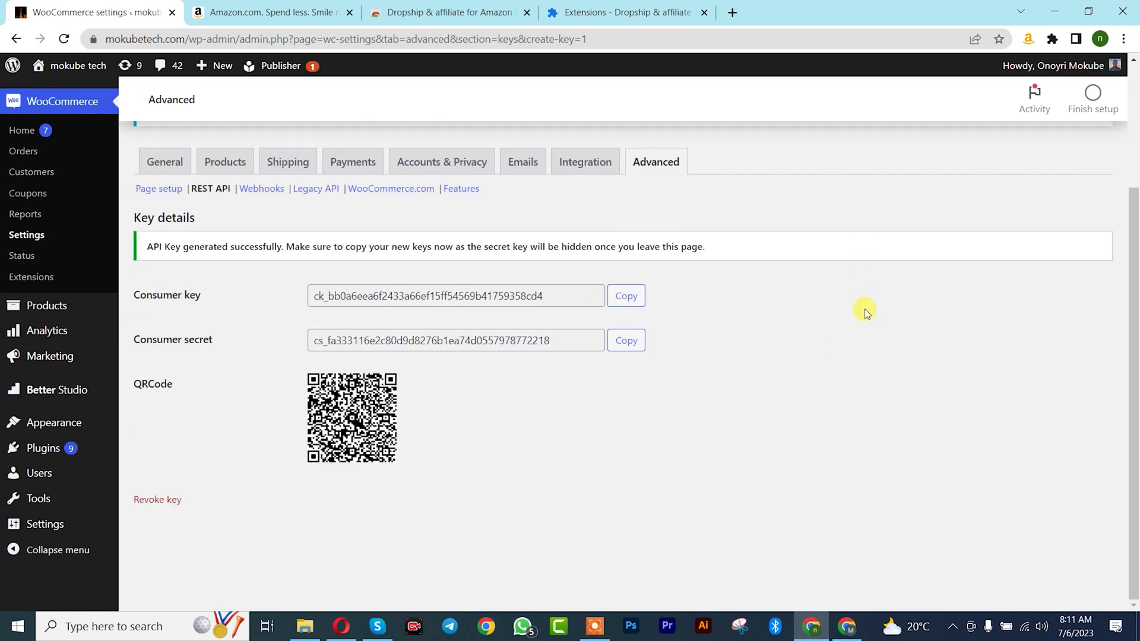
click(624, 296)
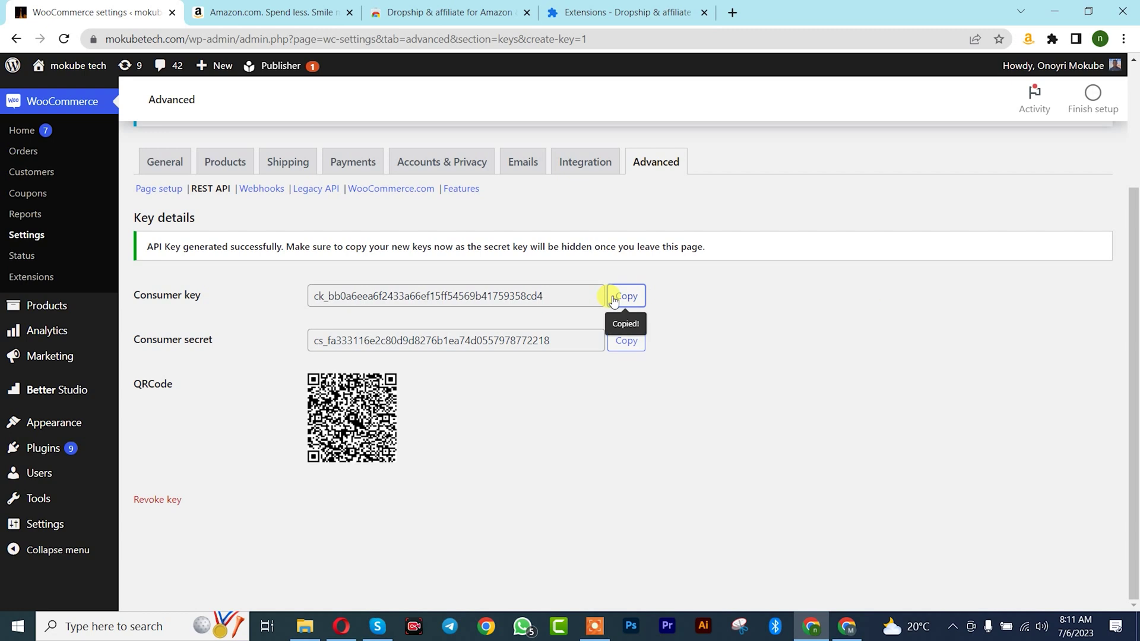
- Paste the WooCommerce consumer key and secret into the extension's client and secret key fields
click(612, 14)
click(414, 382)
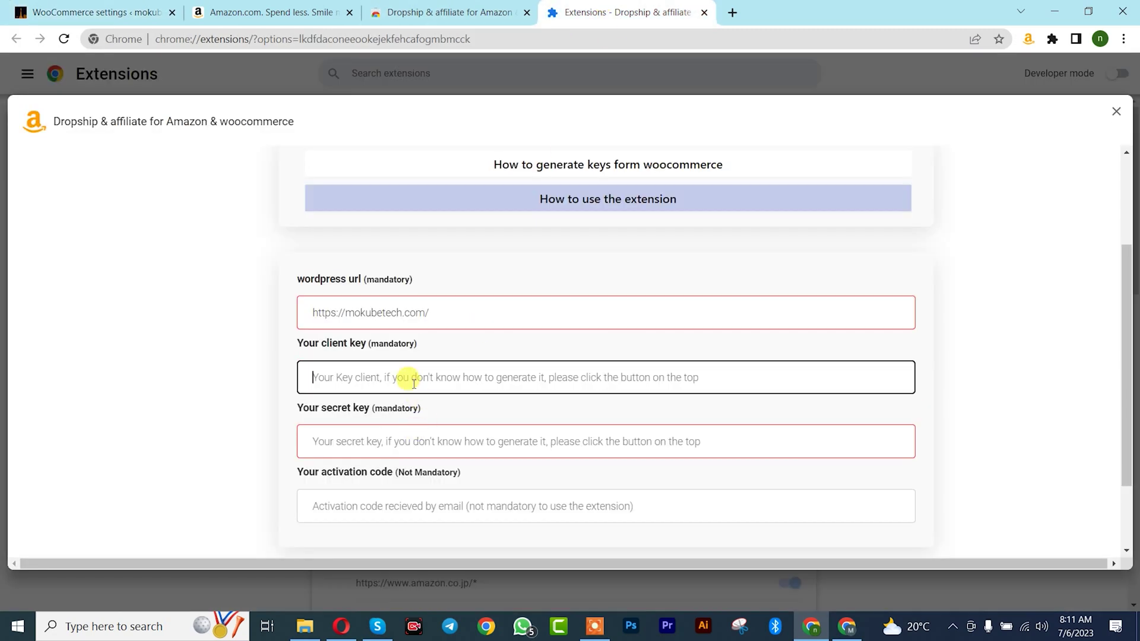
key(ctrl+v)
click(89, 12)
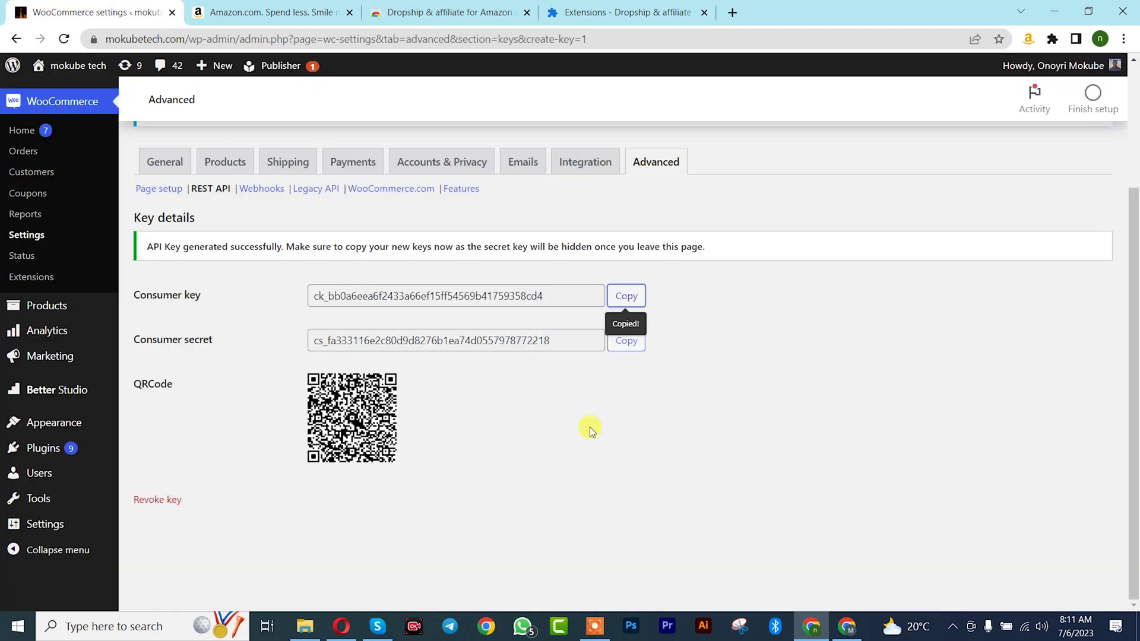
click(626, 341)
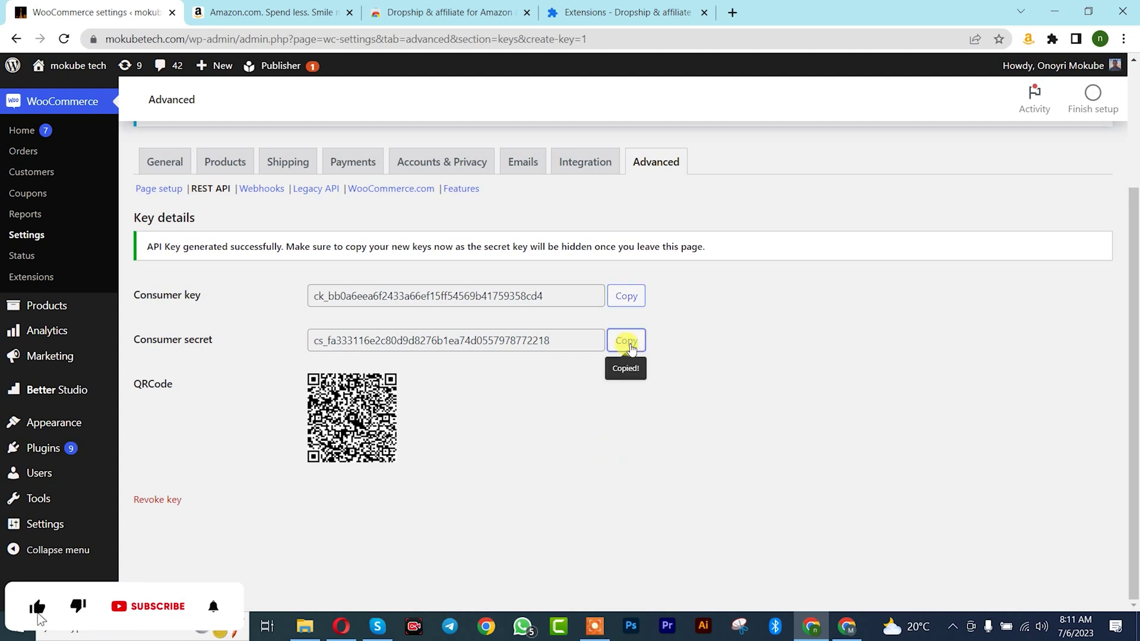
click(627, 12)
click(366, 443)
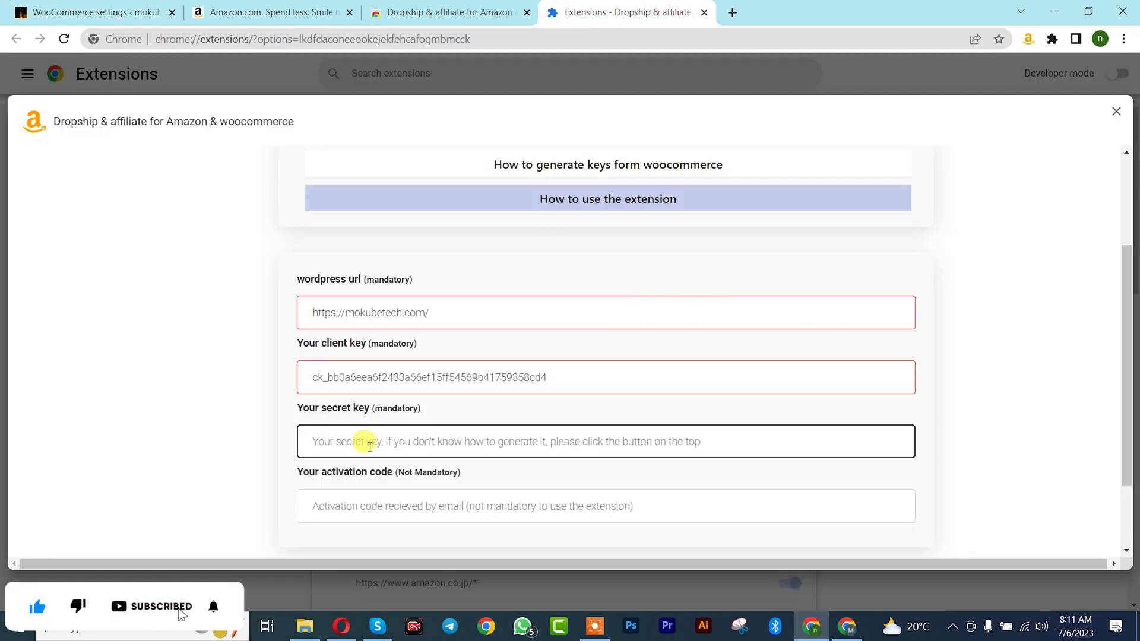
key(ctrl+v)
- Connect the extension to the WordPress store and check the connection status
scroll(336, 415, down, 2)
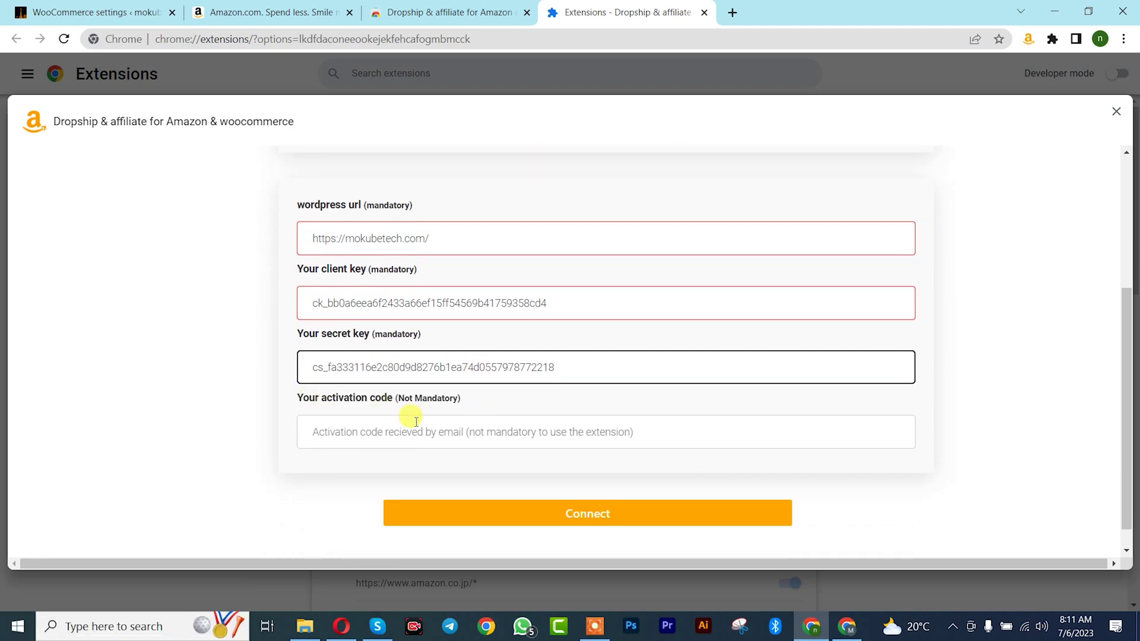
scroll(453, 482, down, 1)
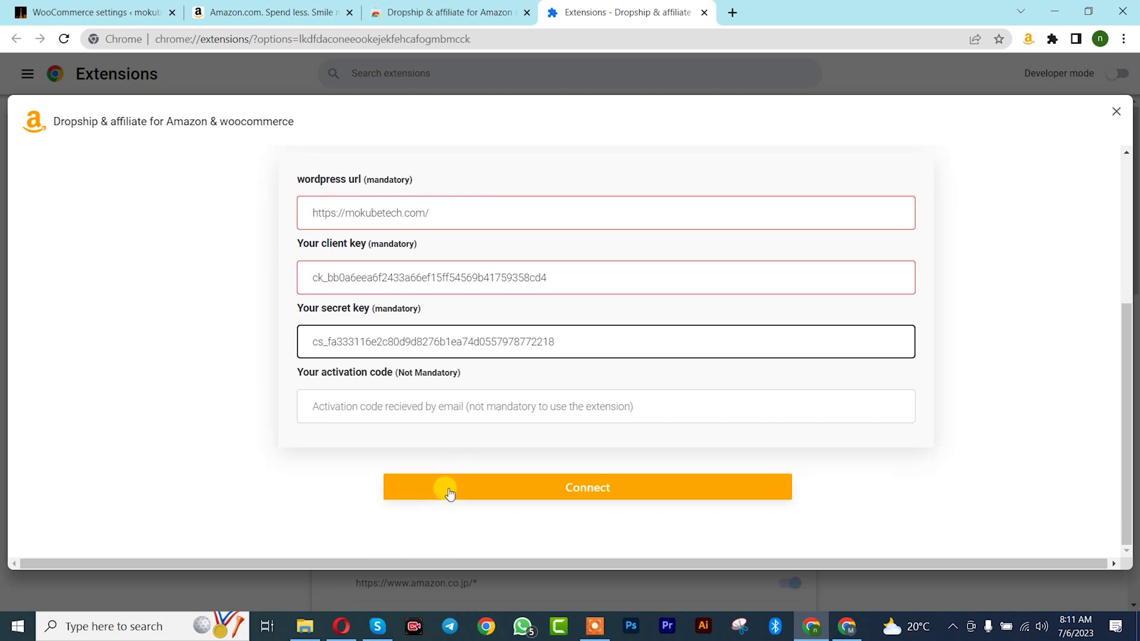
click(449, 493)
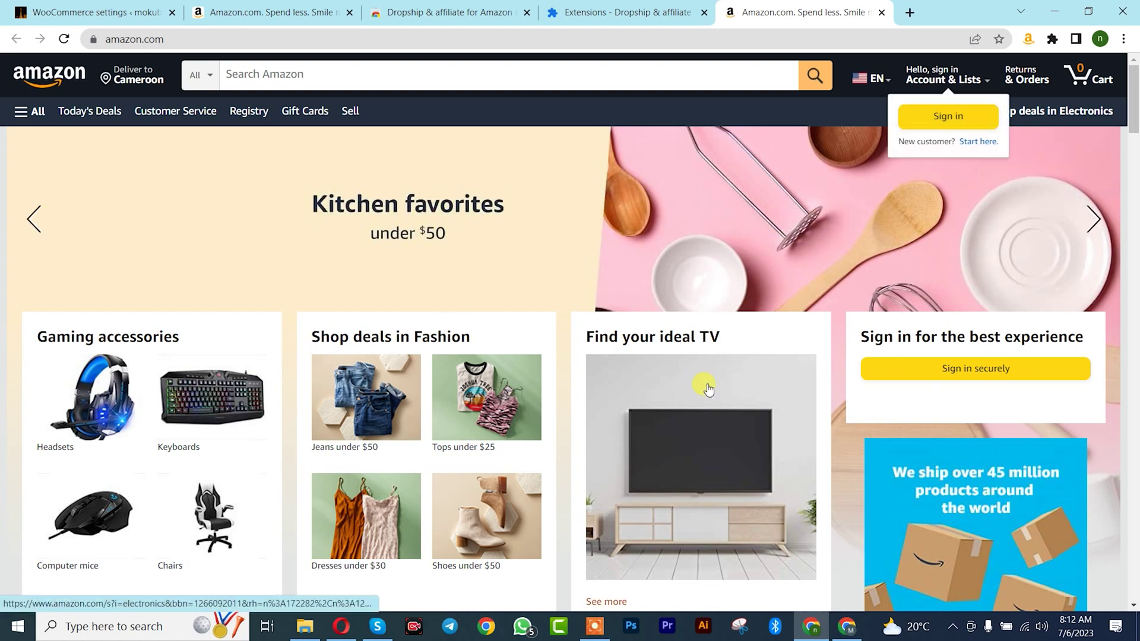
click(589, 5)
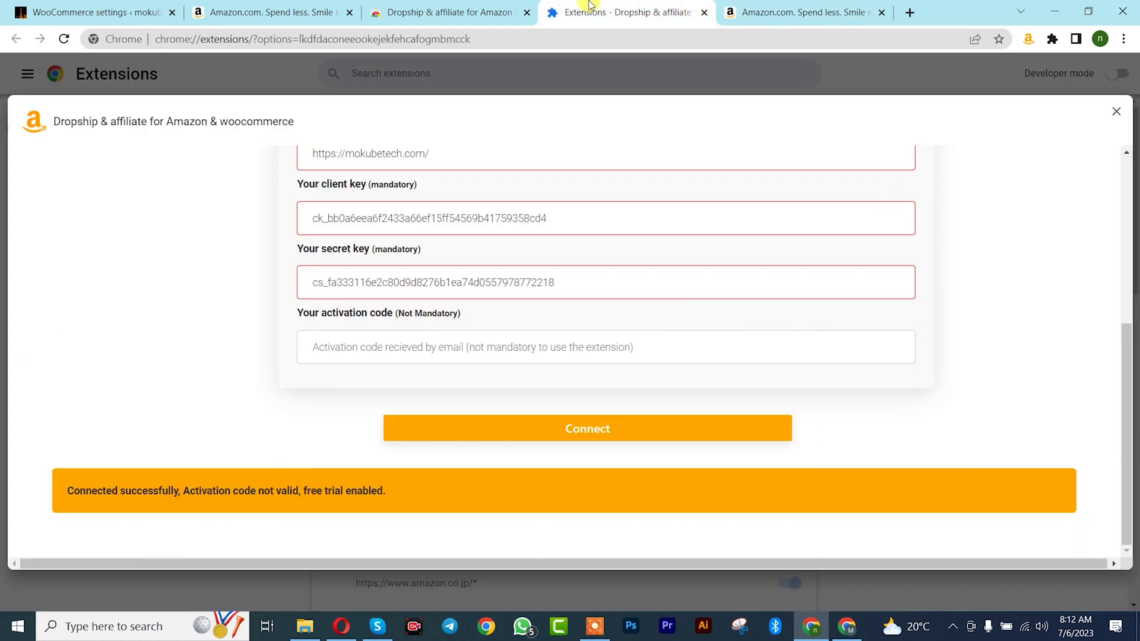
scroll(551, 252, up, 5)
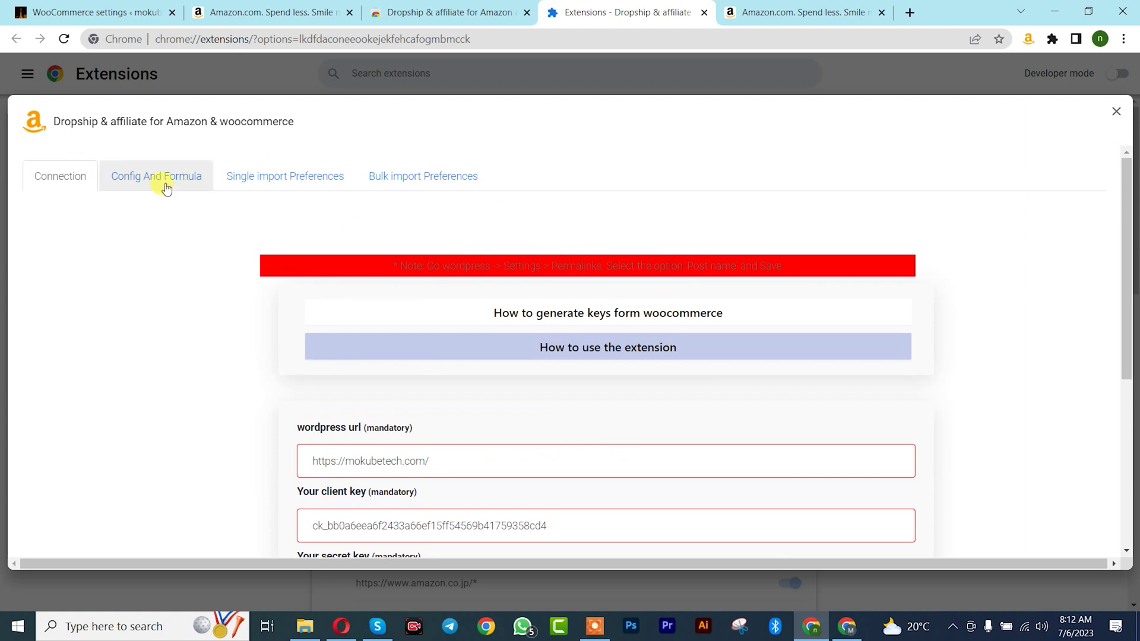
- Set the price markup formula's range to min price 1 and max price 200000
click(146, 178)
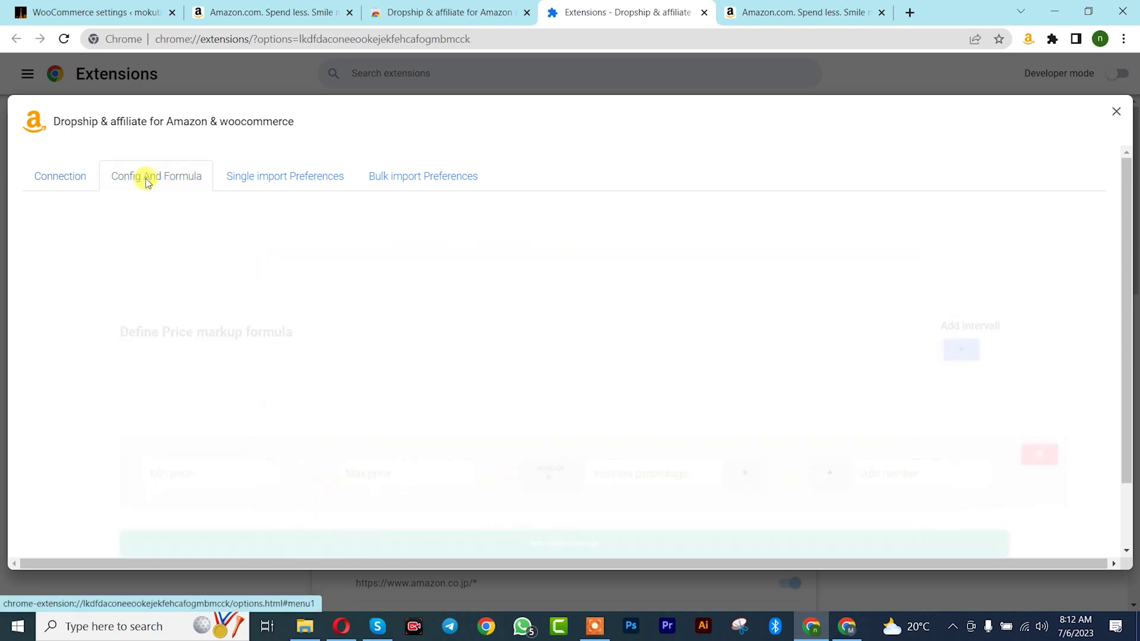
scroll(157, 297, down, 1)
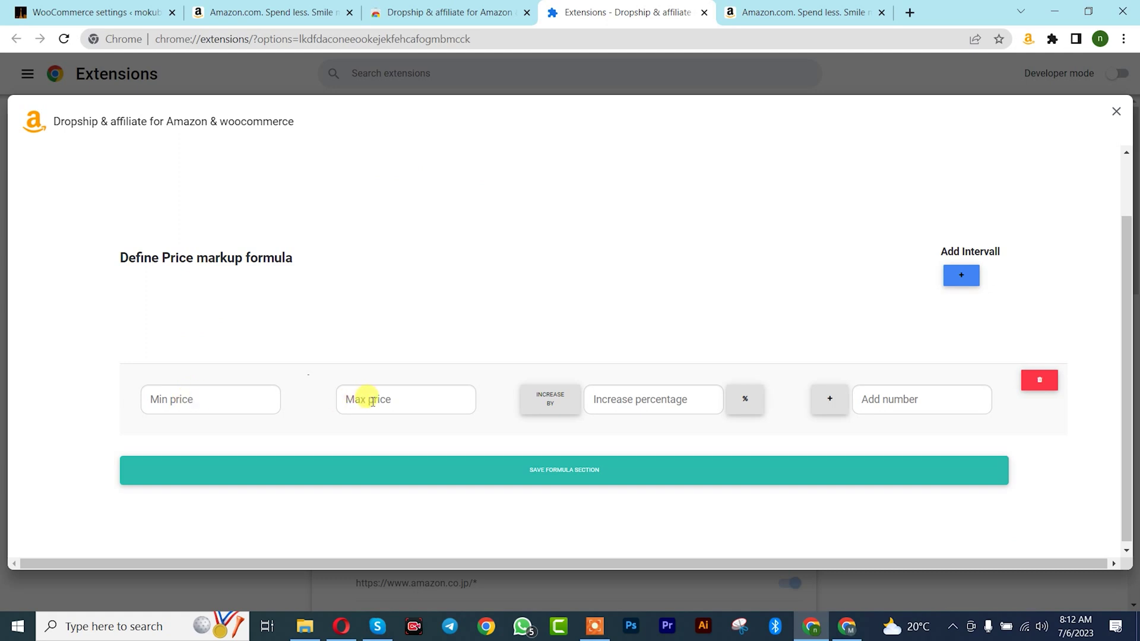
click(211, 396)
text(1)
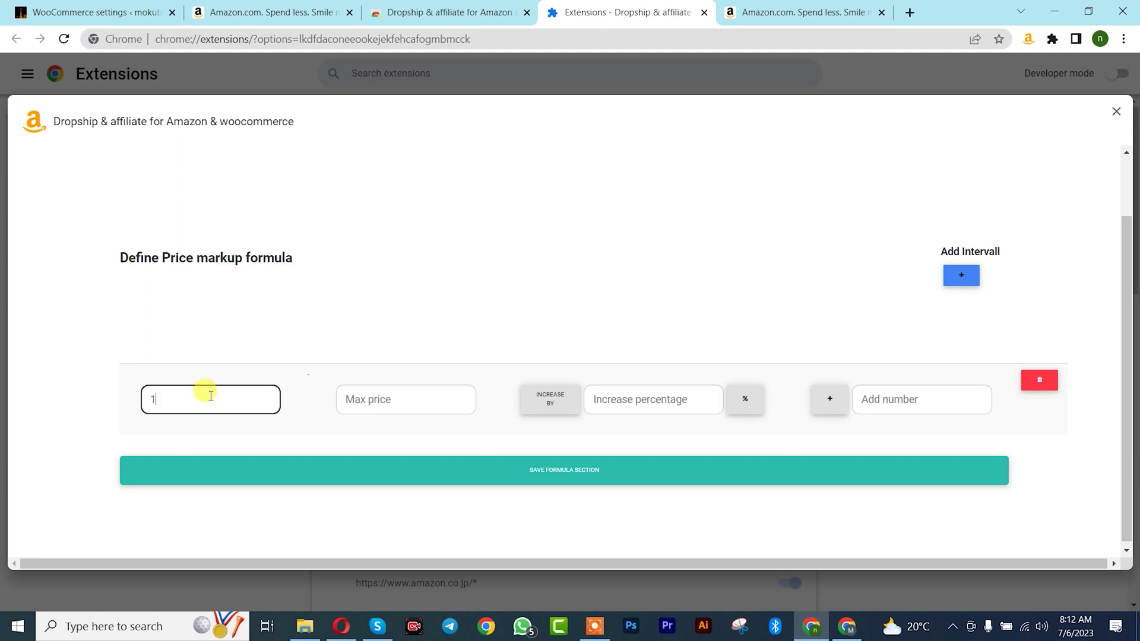
click(399, 396)
text(200000)
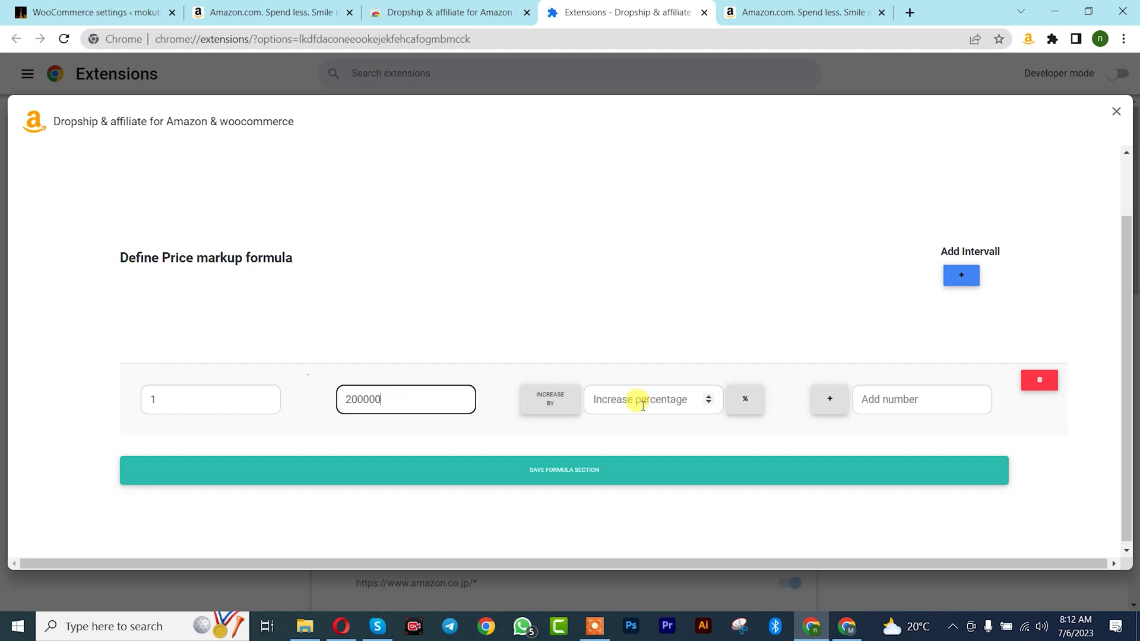
- Set a 1% increase plus 2, save the formula, and reload the options page
click(643, 406)
text(1)
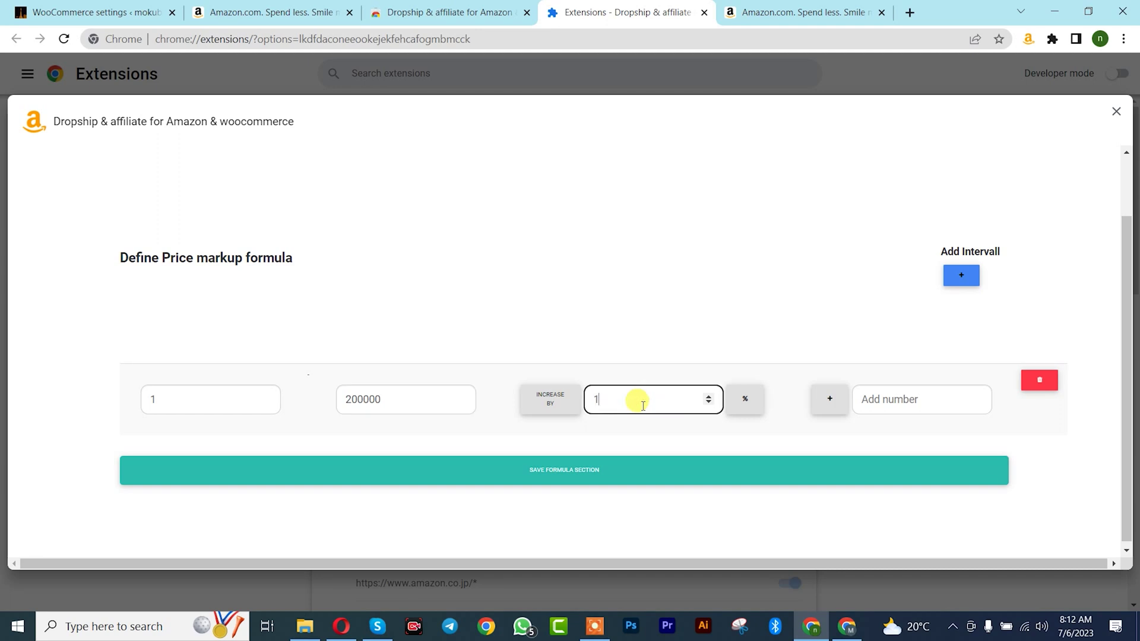
click(888, 404)
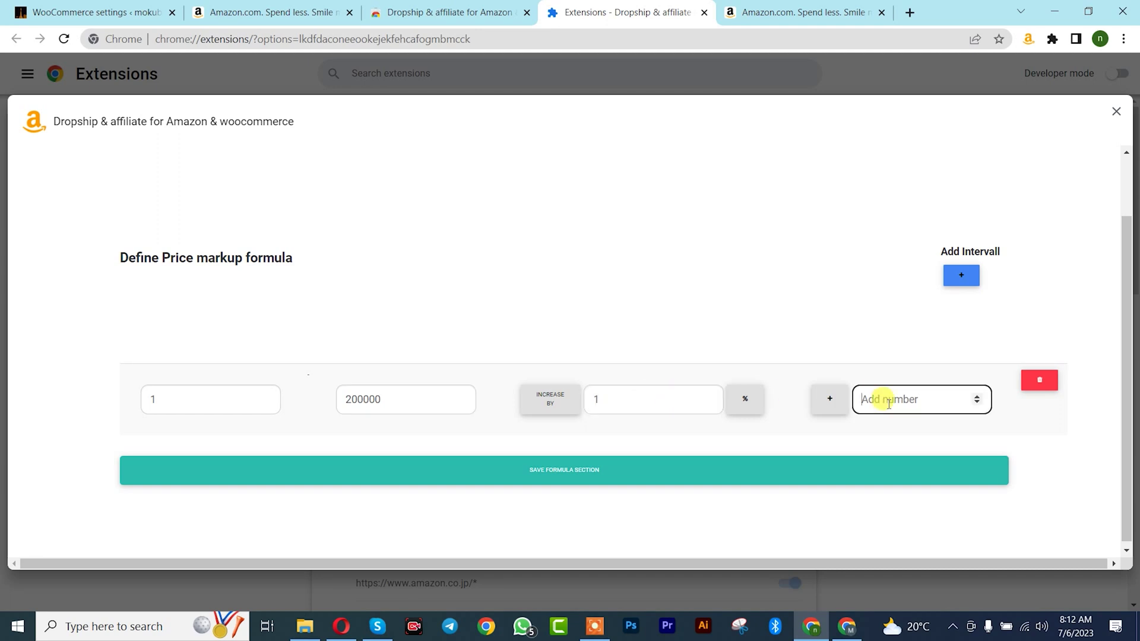
text(2)
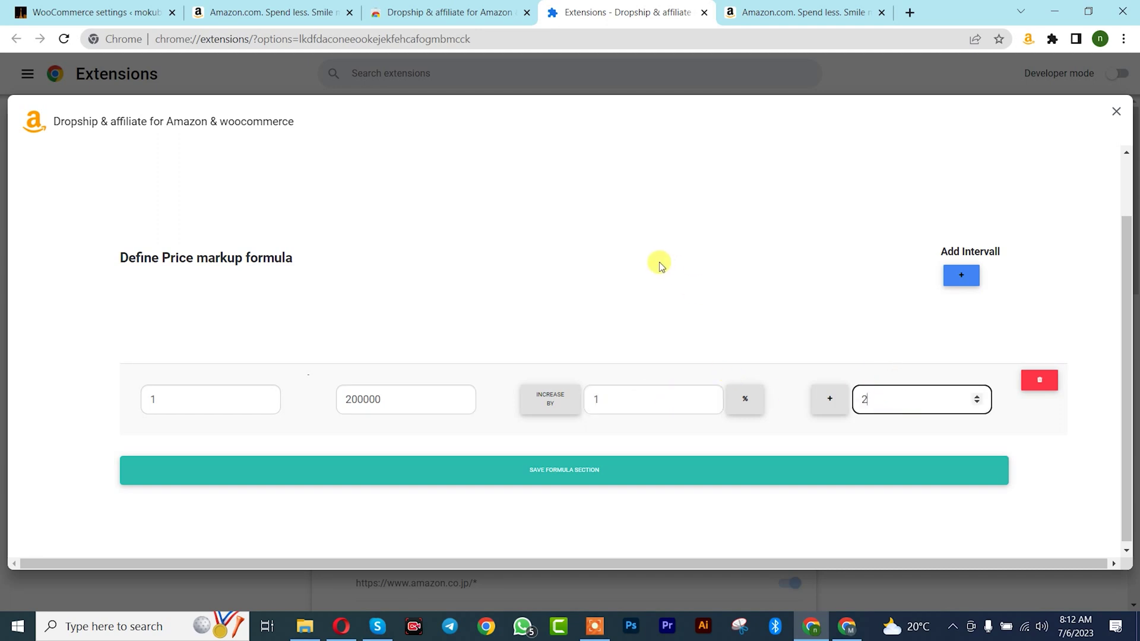
click(515, 479)
click(516, 480)
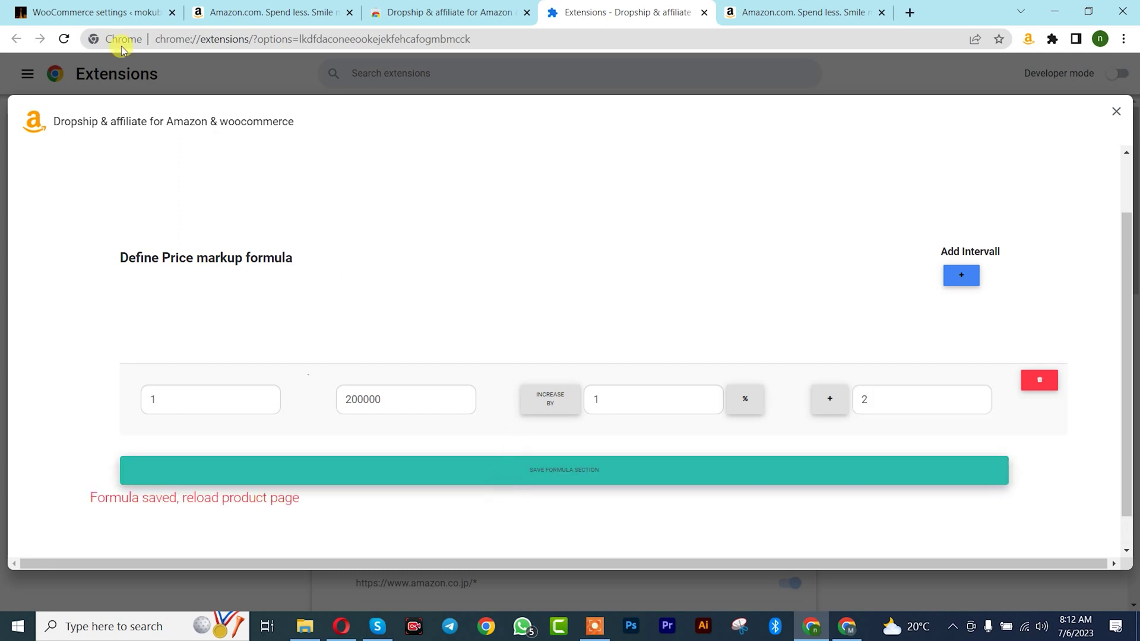
click(64, 39)
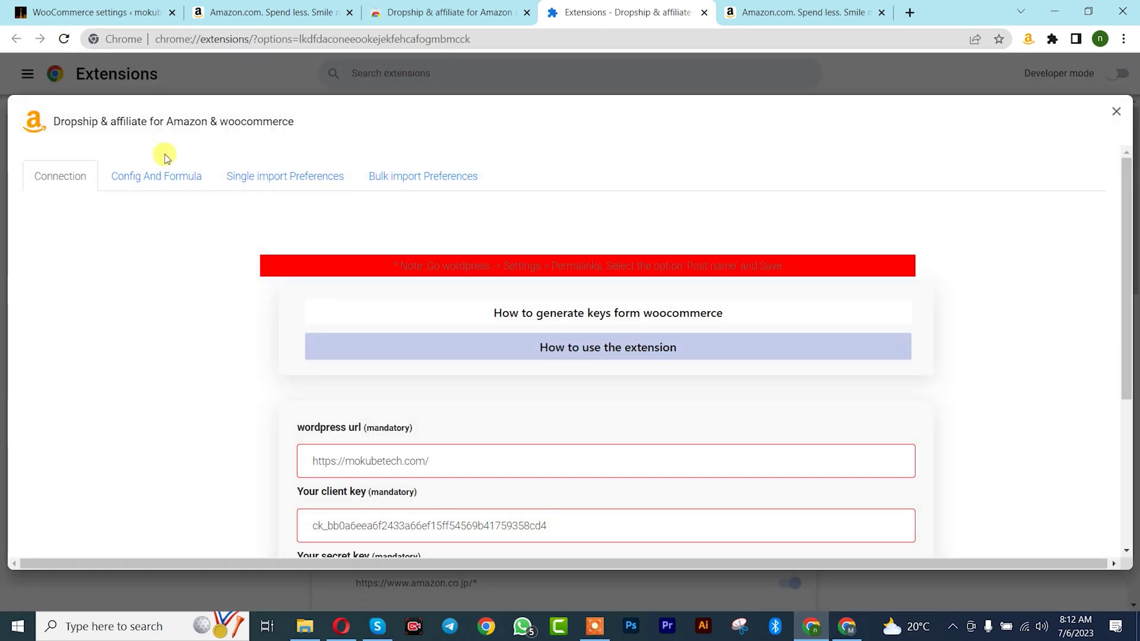
- Save single-import preferences with affiliate id tech-2023 and high resolution pictures enabled
click(160, 171)
scroll(653, 415, down, 1)
scroll(740, 455, up, 1)
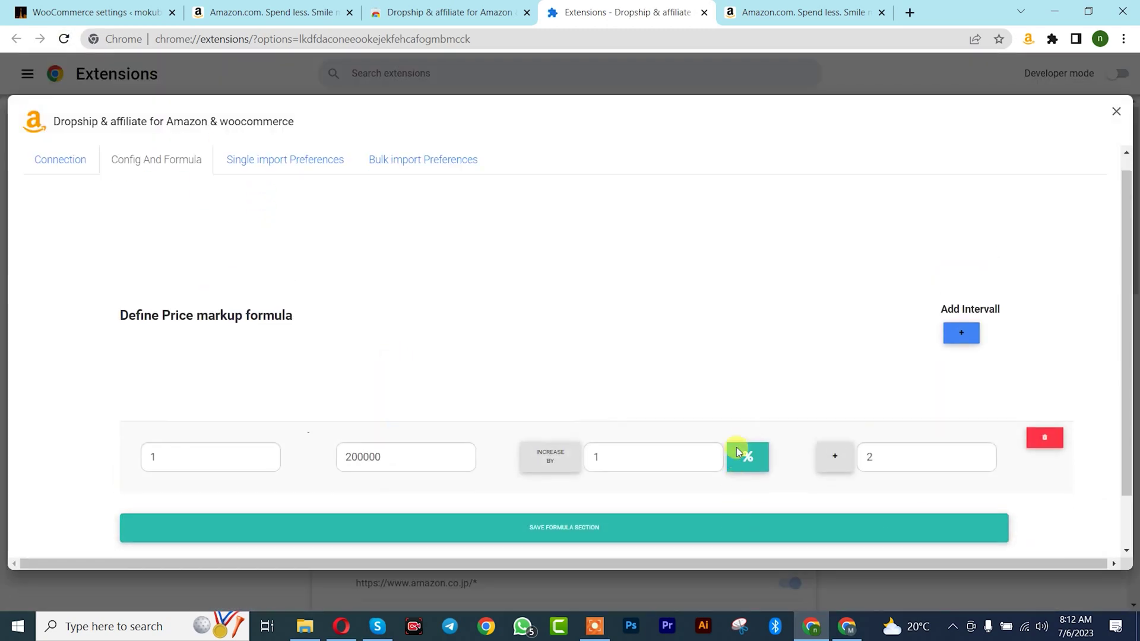
click(245, 181)
scroll(244, 178, down, 1)
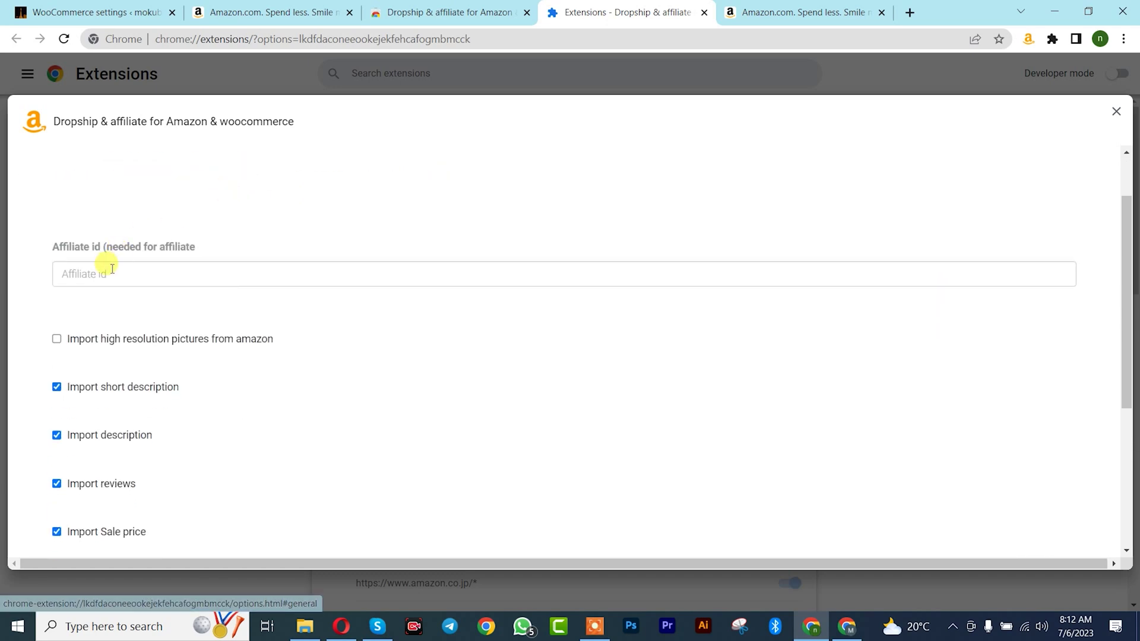
click(110, 272)
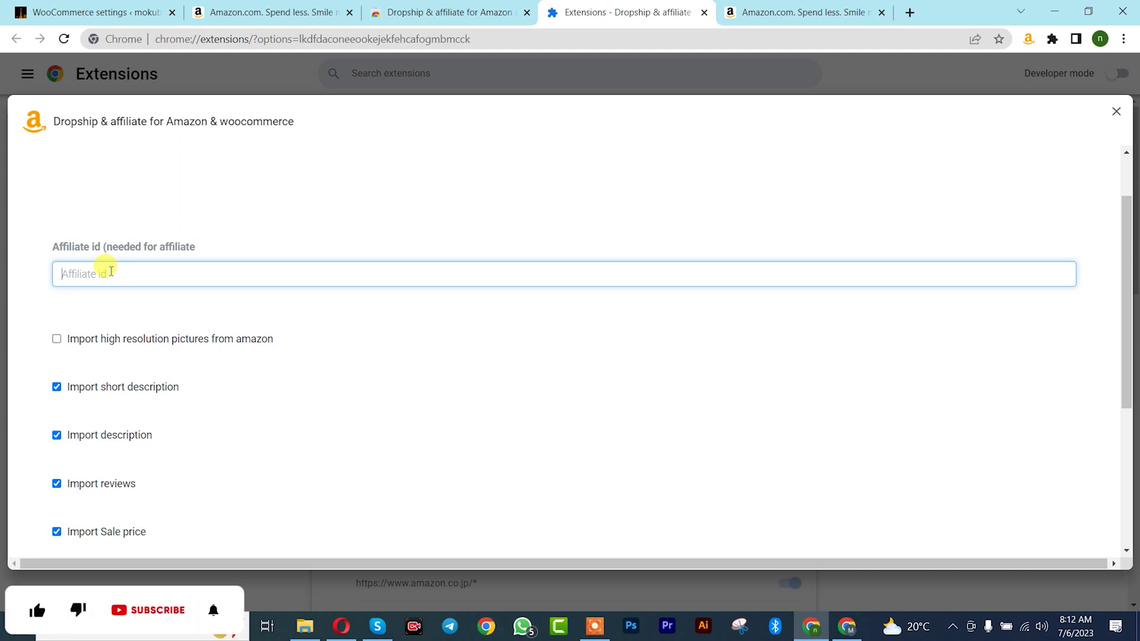
text(tech)
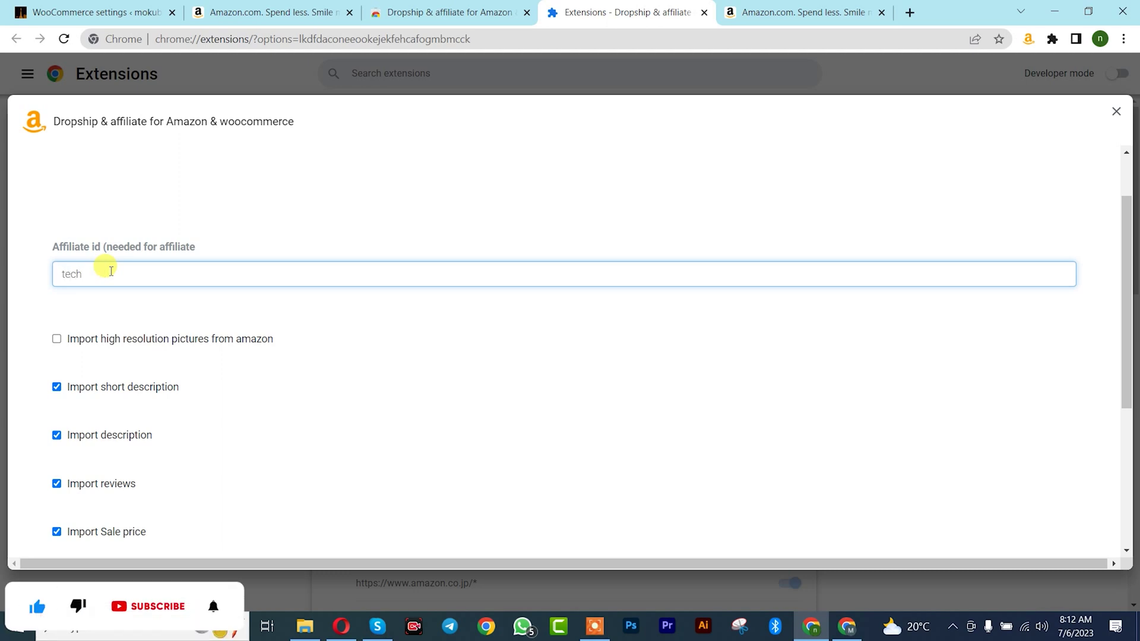
text(-2023)
click(56, 333)
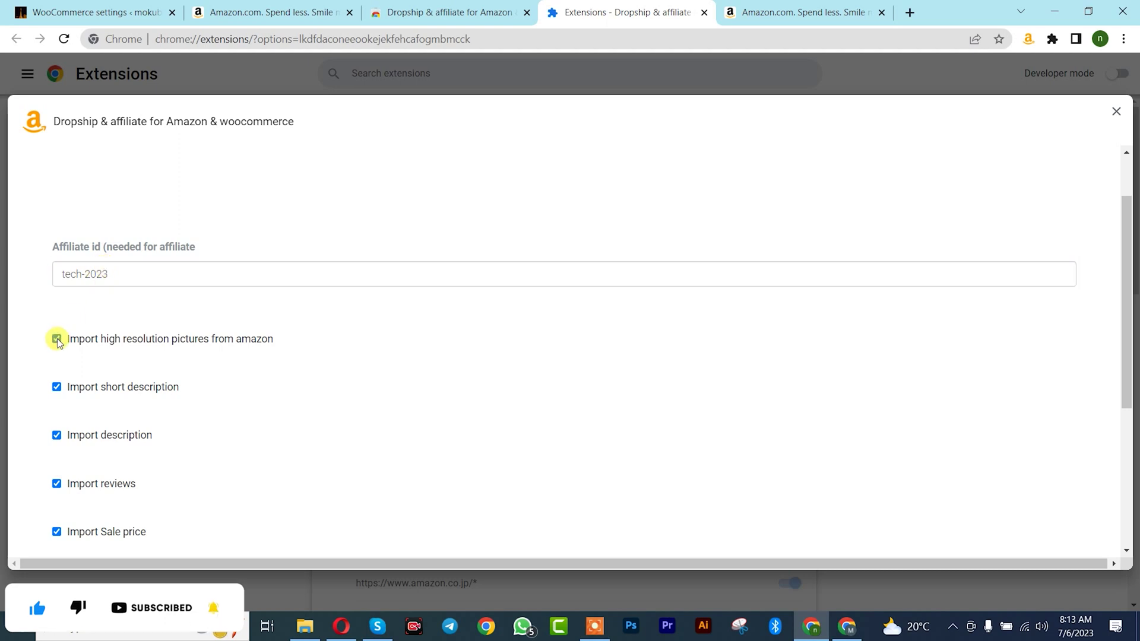
scroll(84, 308, down, 4)
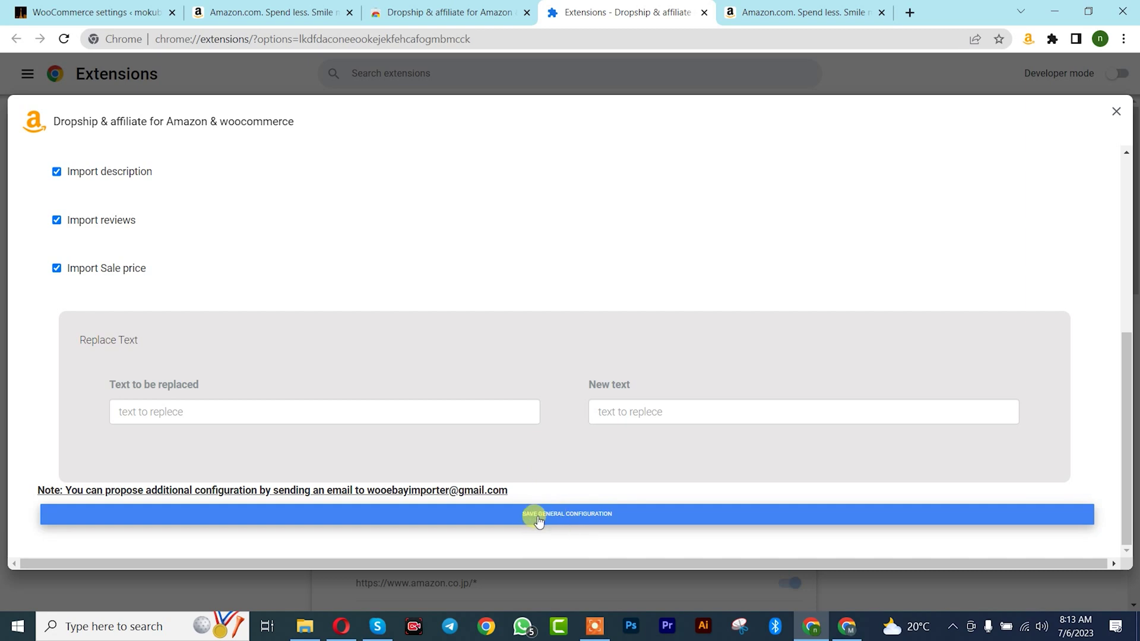
click(538, 520)
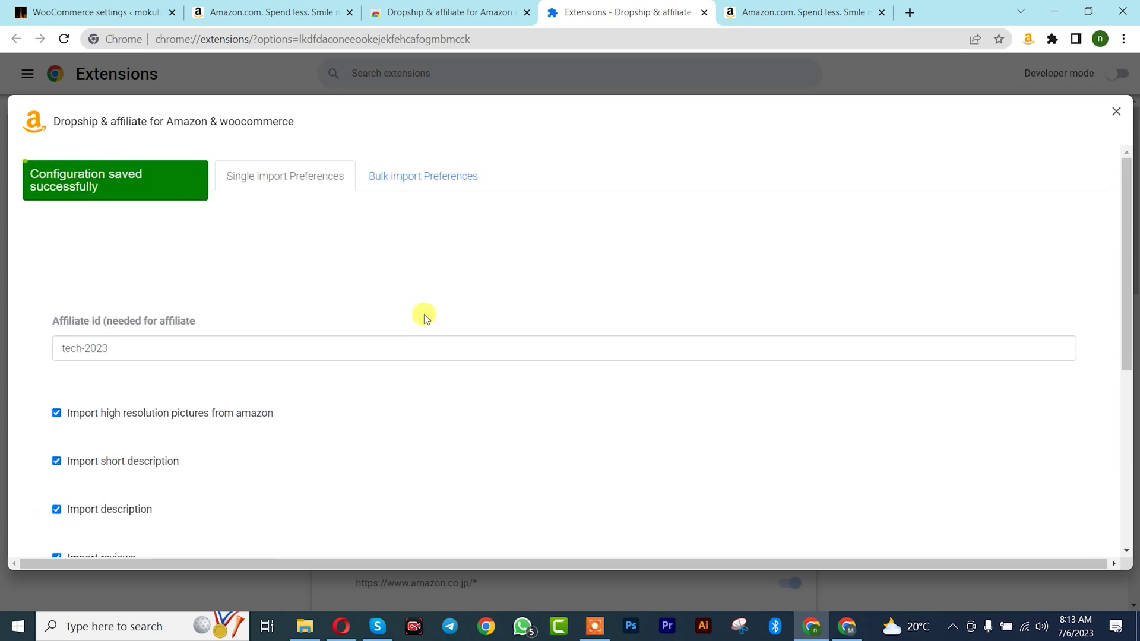
- Save bulk import preferences with affiliate id tech-2023 and Uncategorized ticked, then go to Amazon
click(393, 181)
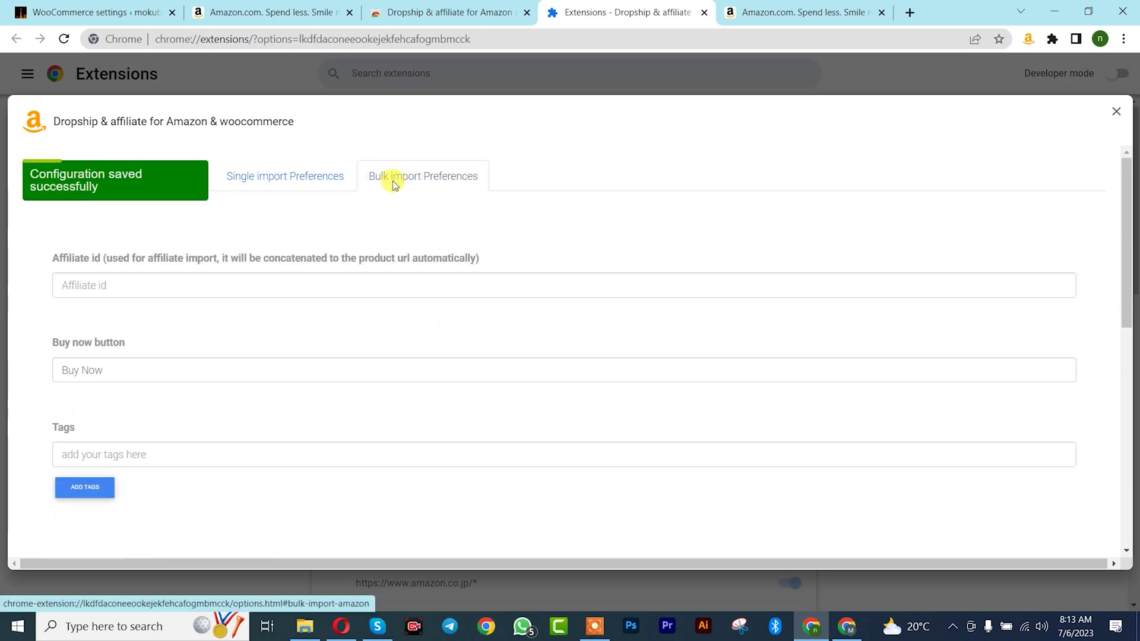
click(143, 283)
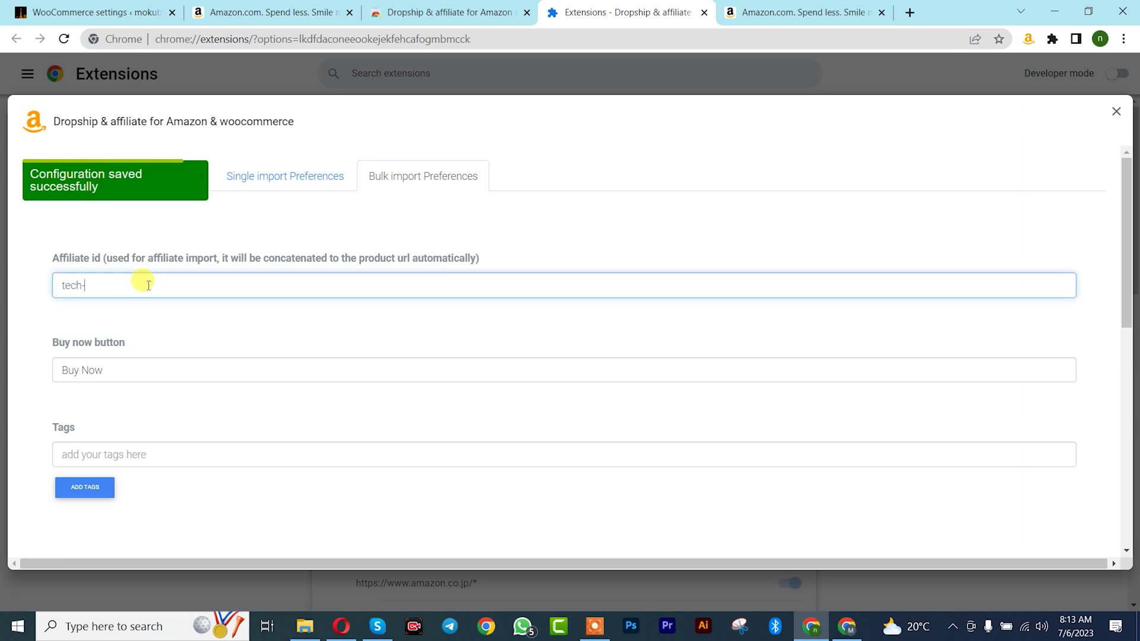
text(tech-2023)
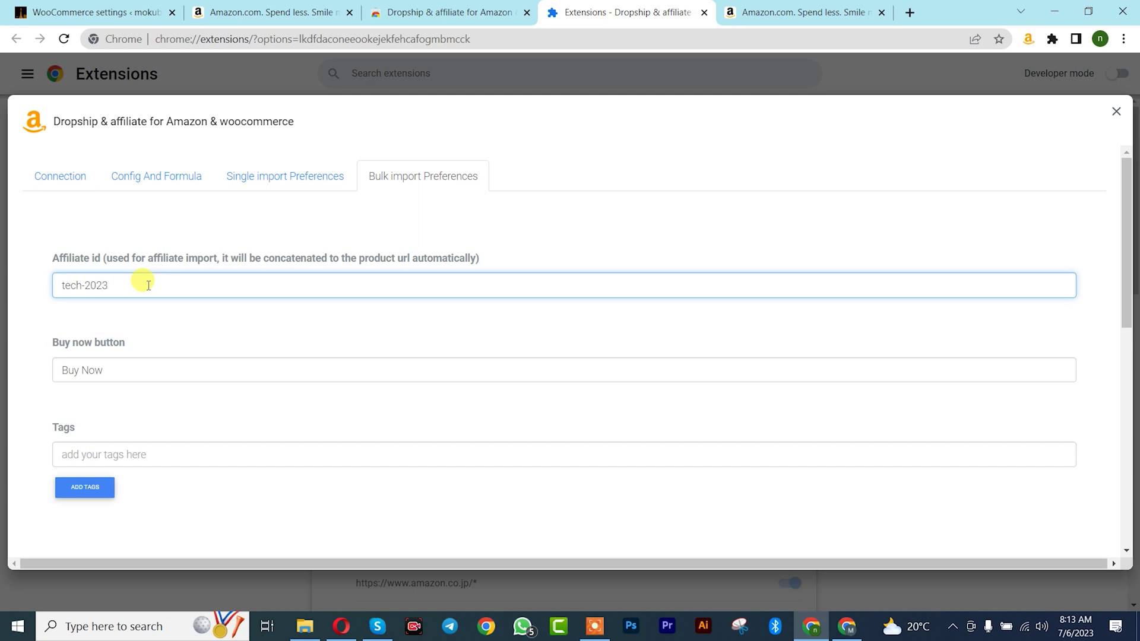
scroll(153, 285, down, 9)
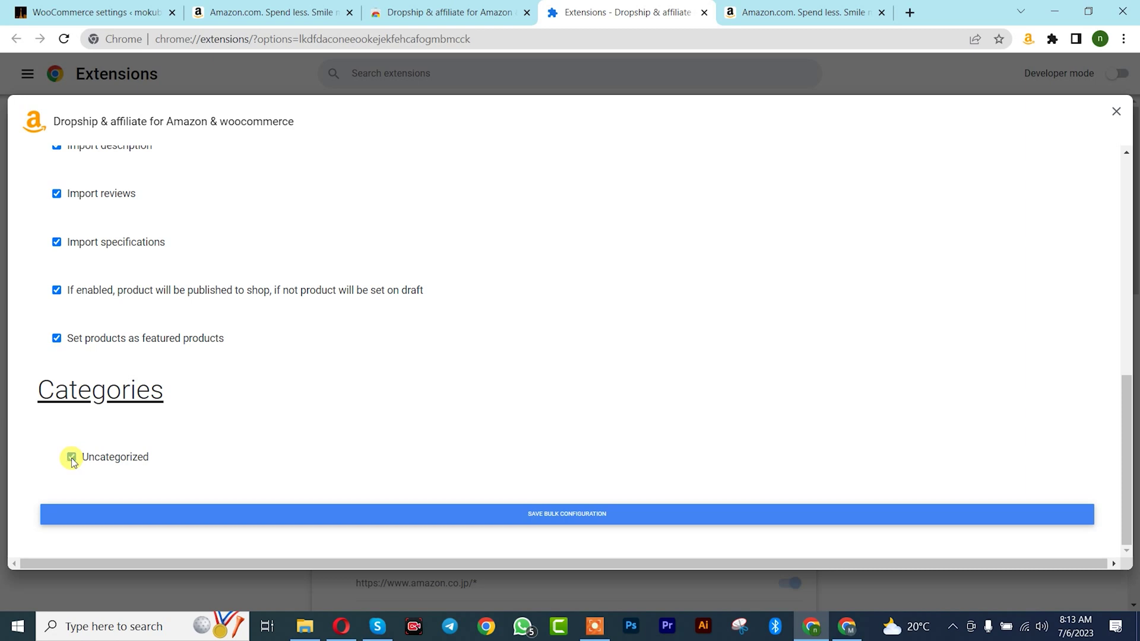
click(72, 460)
click(72, 458)
click(554, 515)
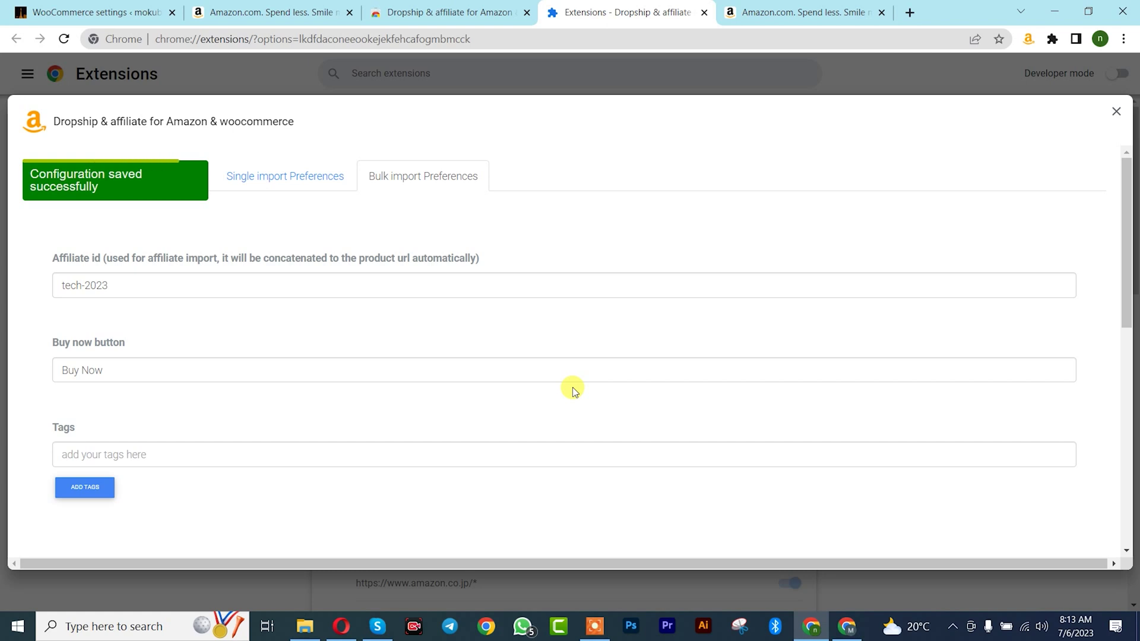
click(801, 12)
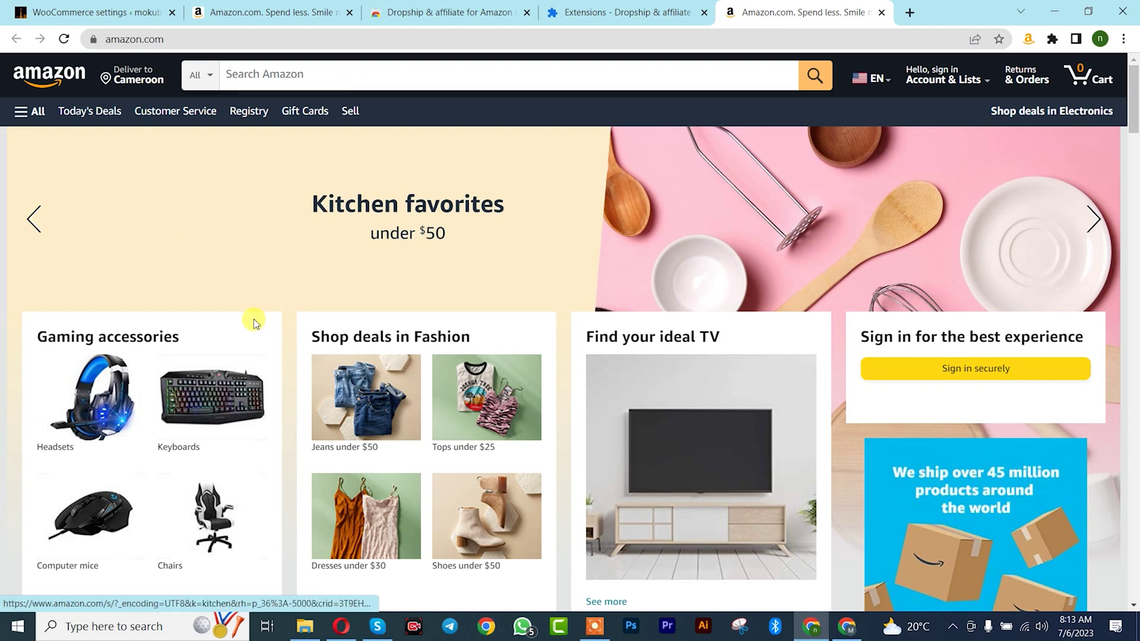
- Search Amazon for 'xiomi 13 ultra' and open the OnePlus 11 5G 16GB+256GB Titan Black result
scroll(254, 319, down, 2)
scroll(249, 310, up, 2)
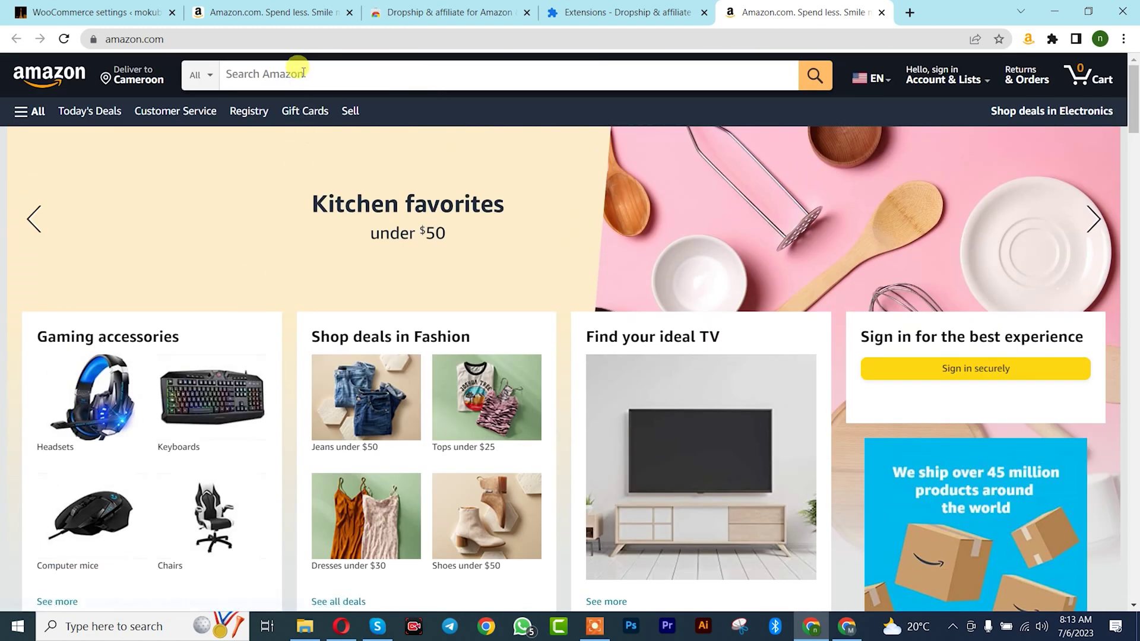
click(302, 73)
text(xio)
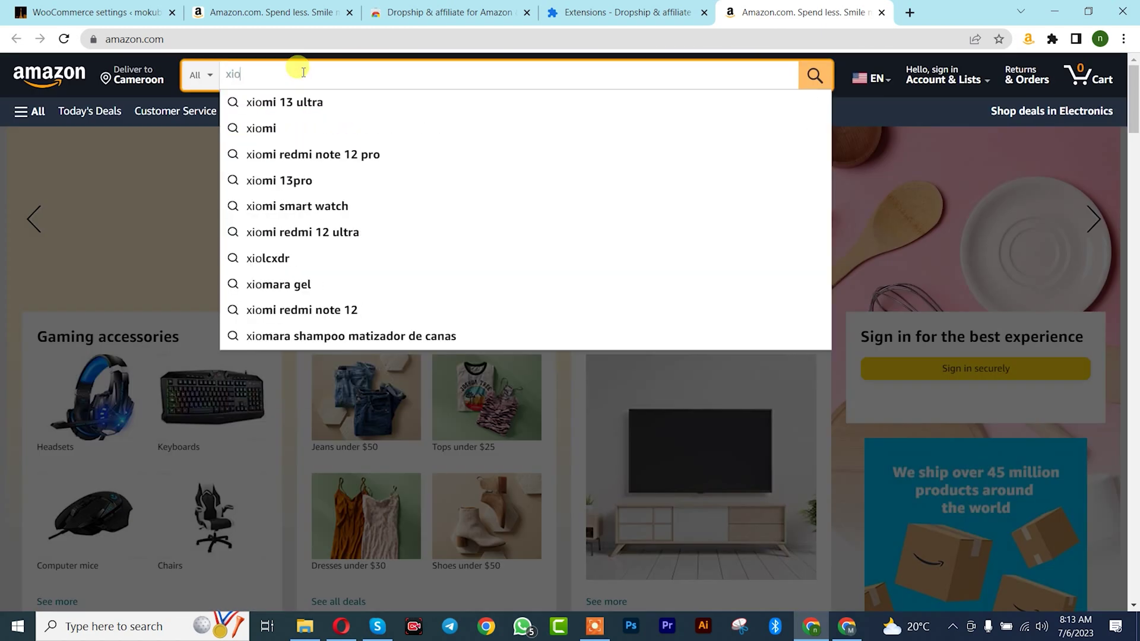
click(287, 102)
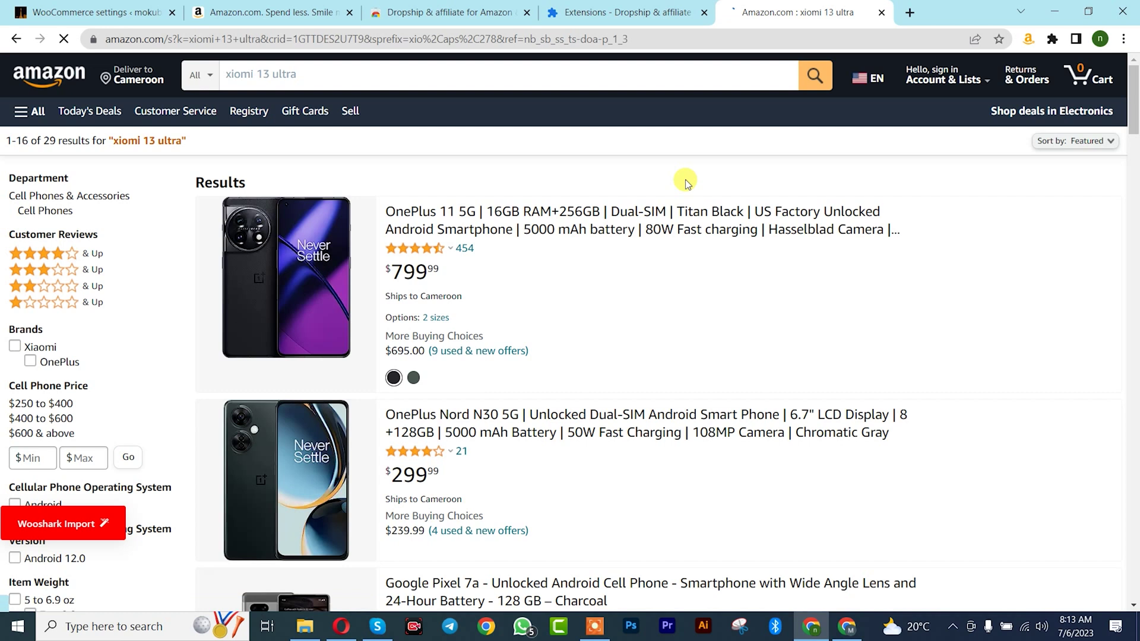
click(618, 213)
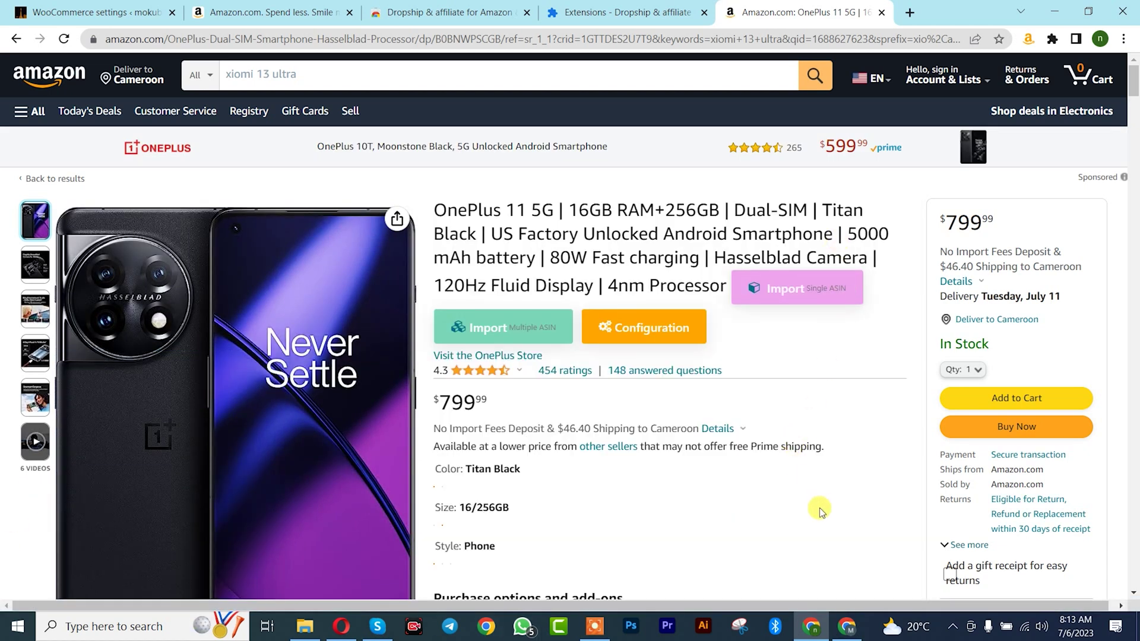
- Customize the import as a simple product, including product details and the short description
scroll(821, 511, down, 2)
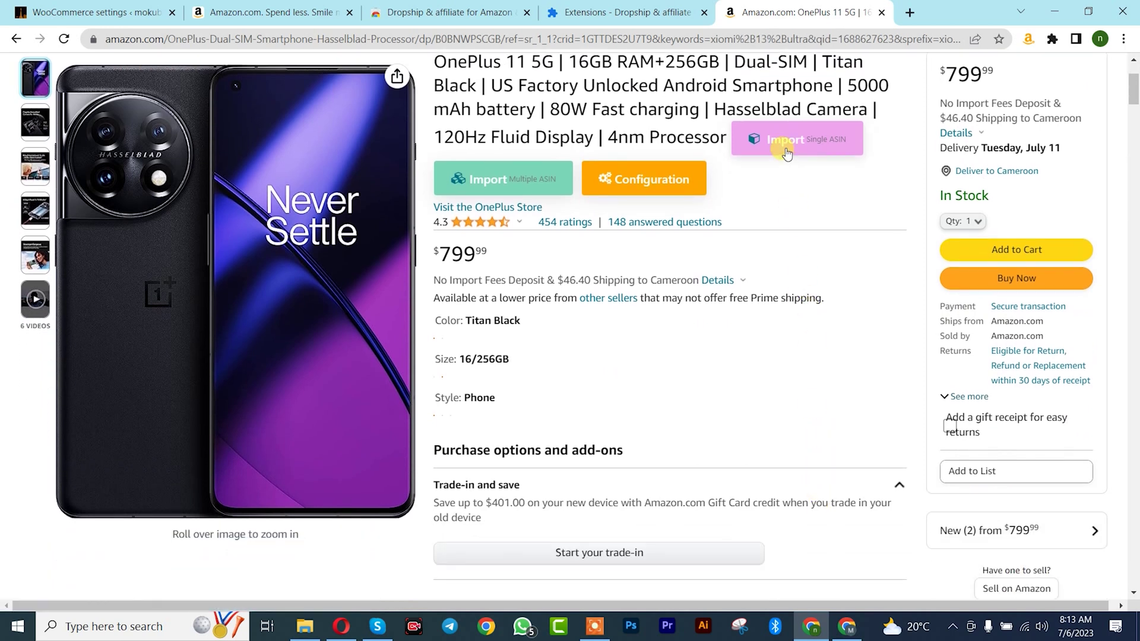
click(786, 146)
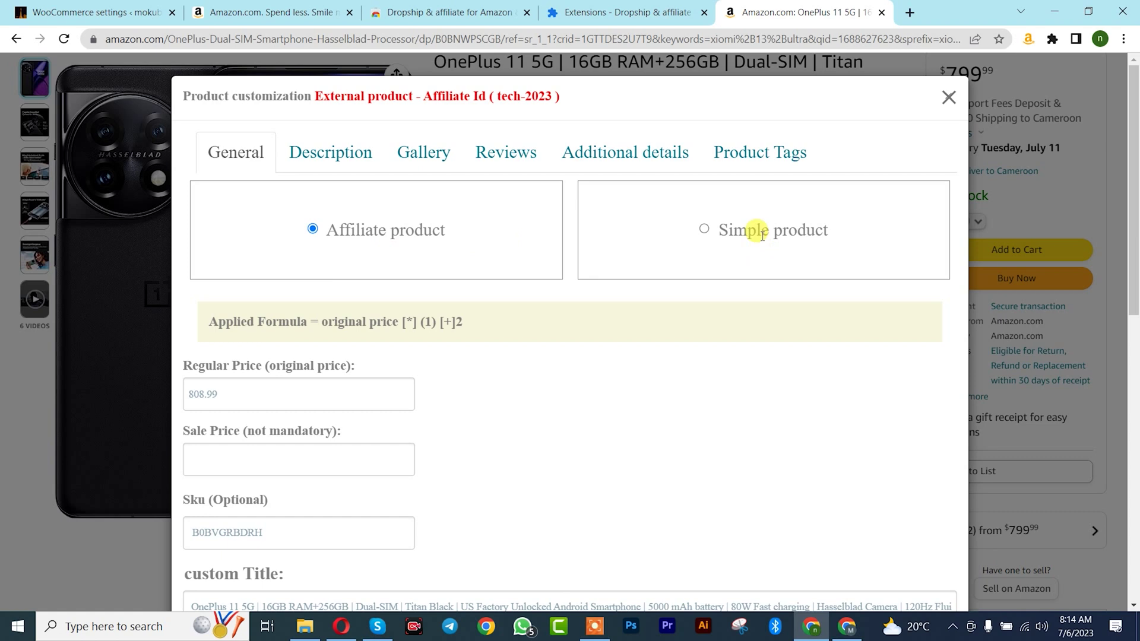
click(704, 230)
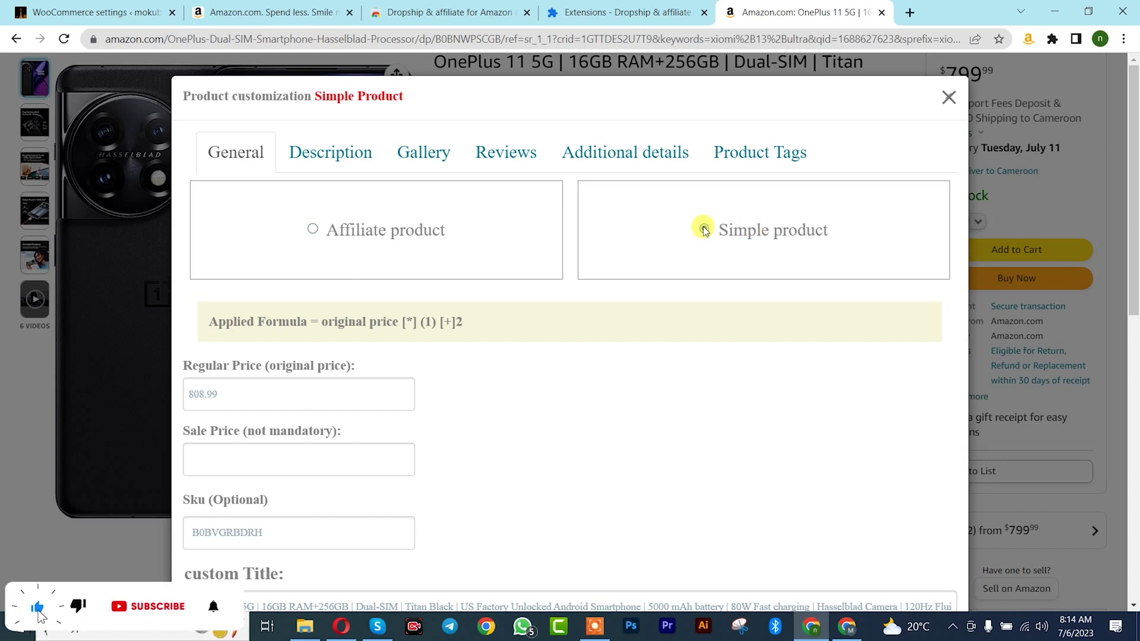
click(309, 154)
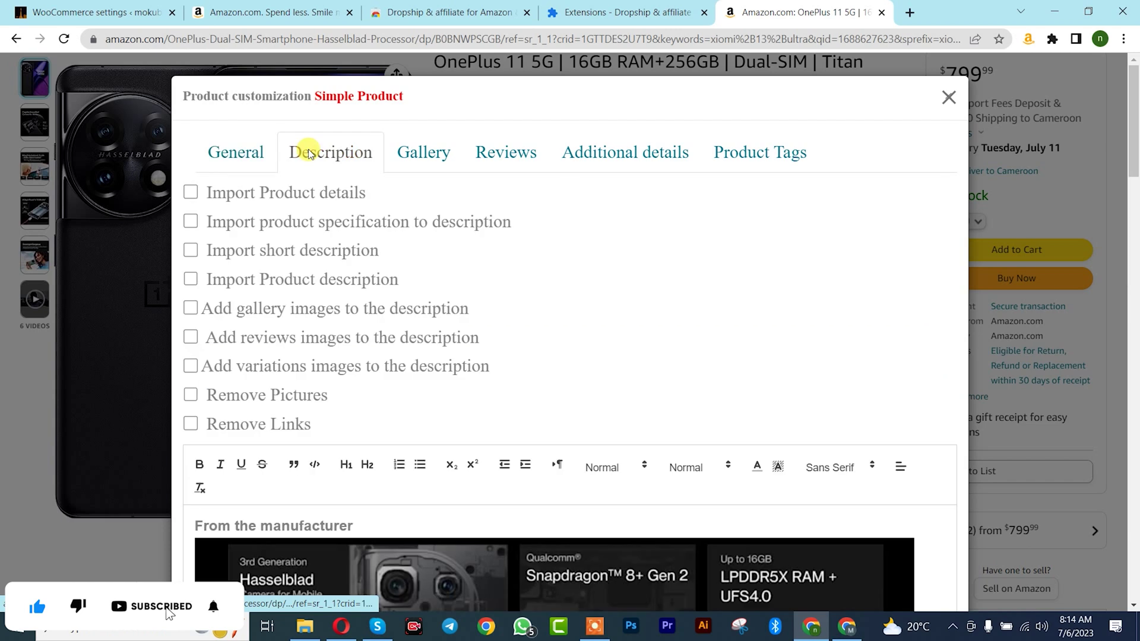
click(190, 193)
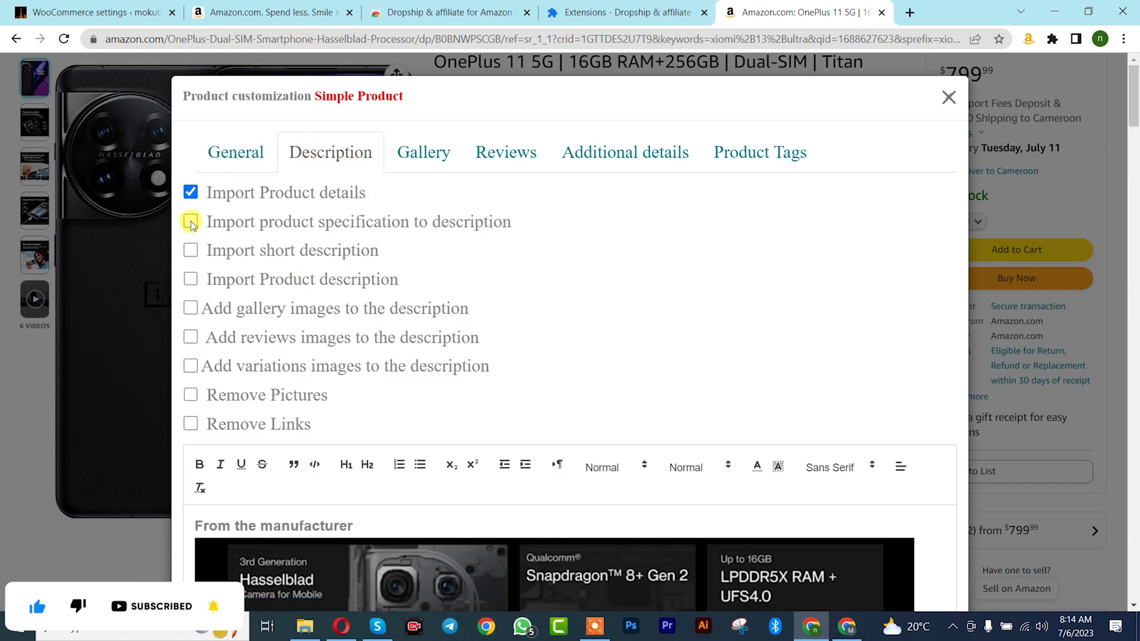
click(191, 251)
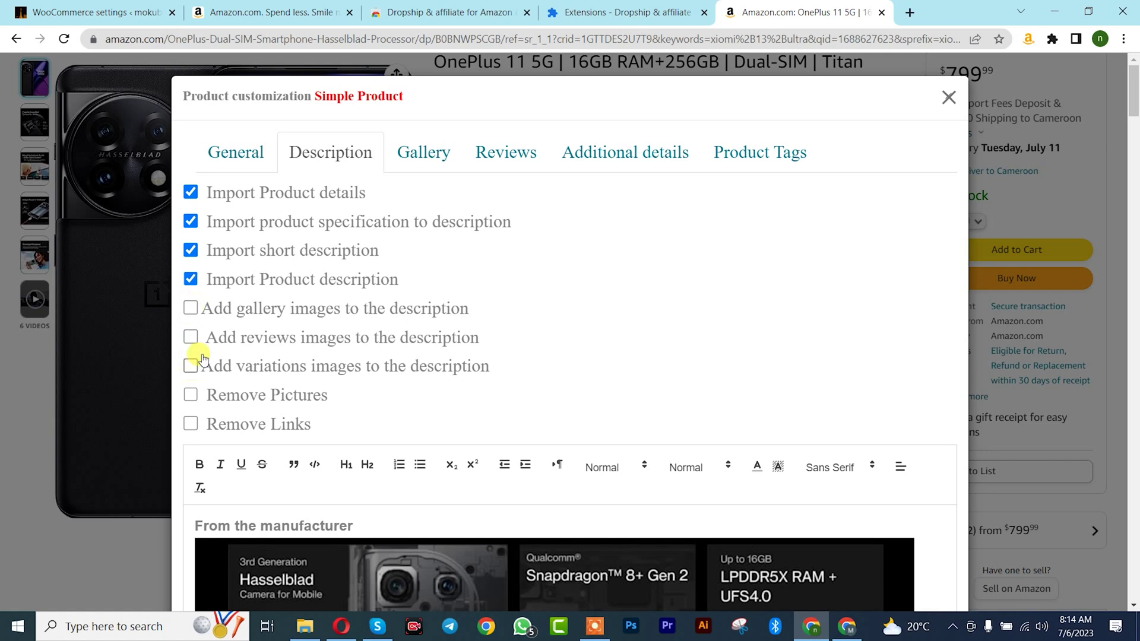
- Include variation pictures in the gallery and check the product's reviews
click(423, 153)
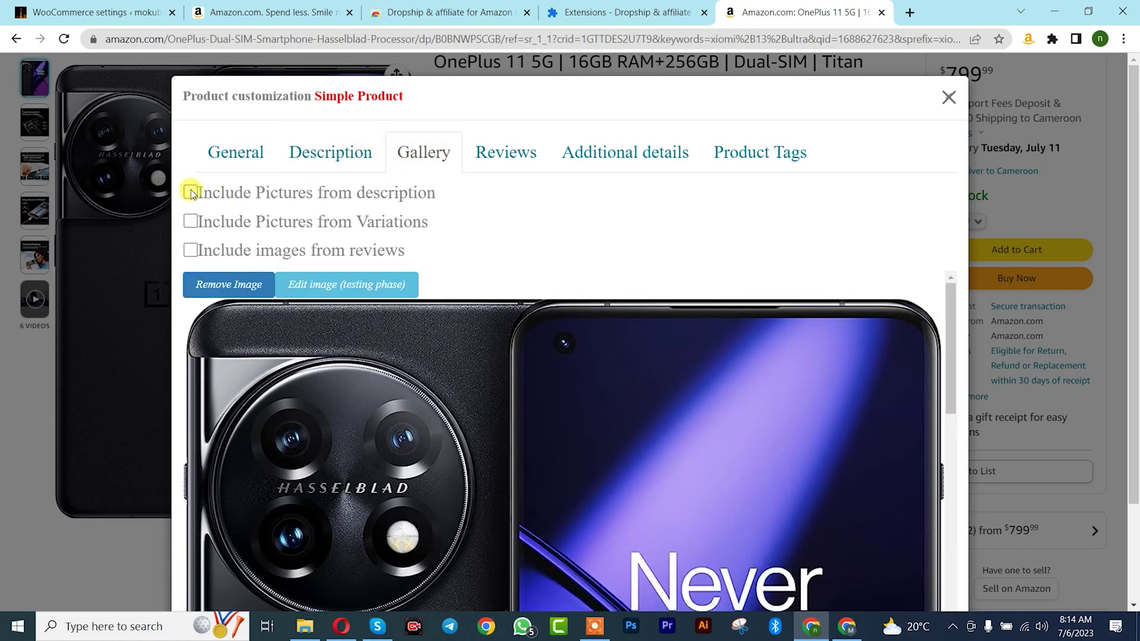
click(190, 222)
click(503, 153)
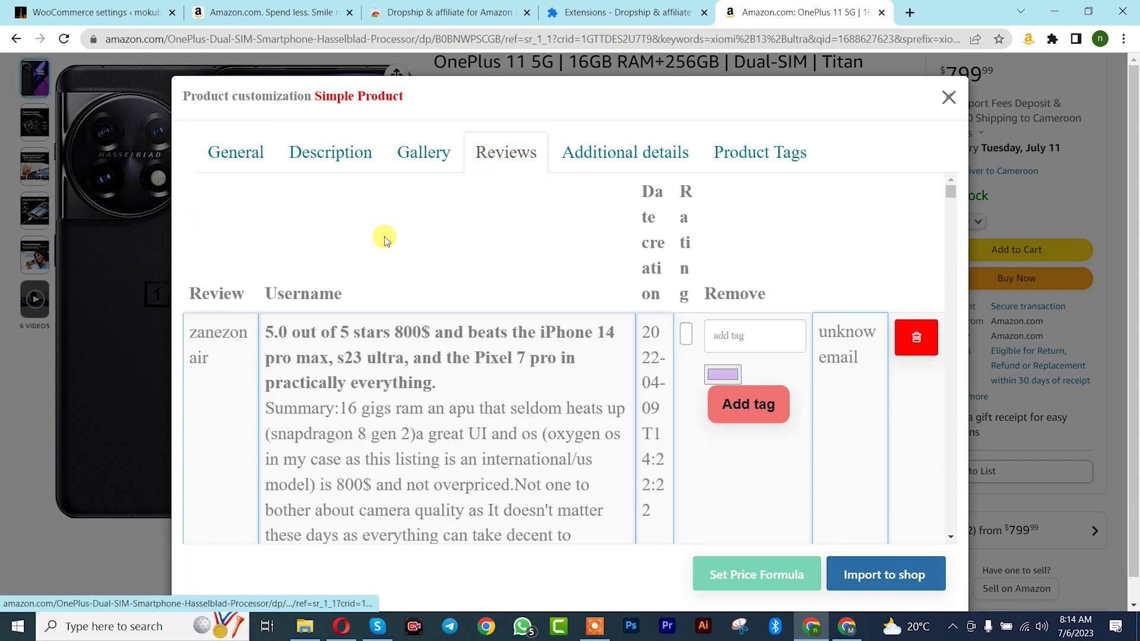
scroll(809, 387, down, 5)
scroll(625, 394, up, 5)
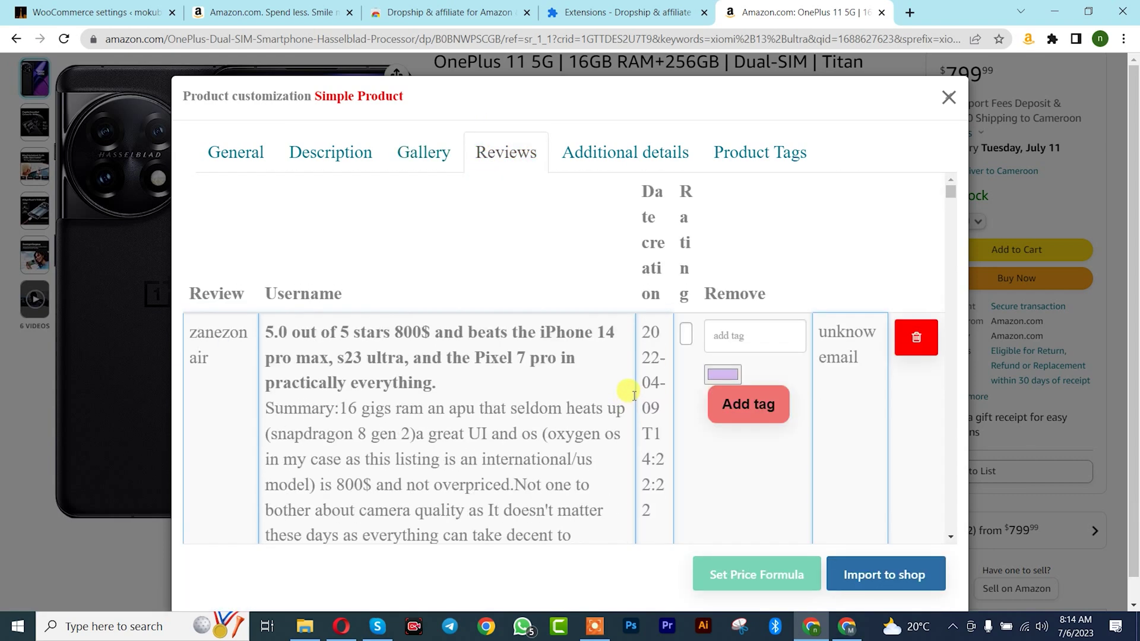
- Review the additional details and tag options, then import the OnePlus 11 5G into the shop
click(596, 169)
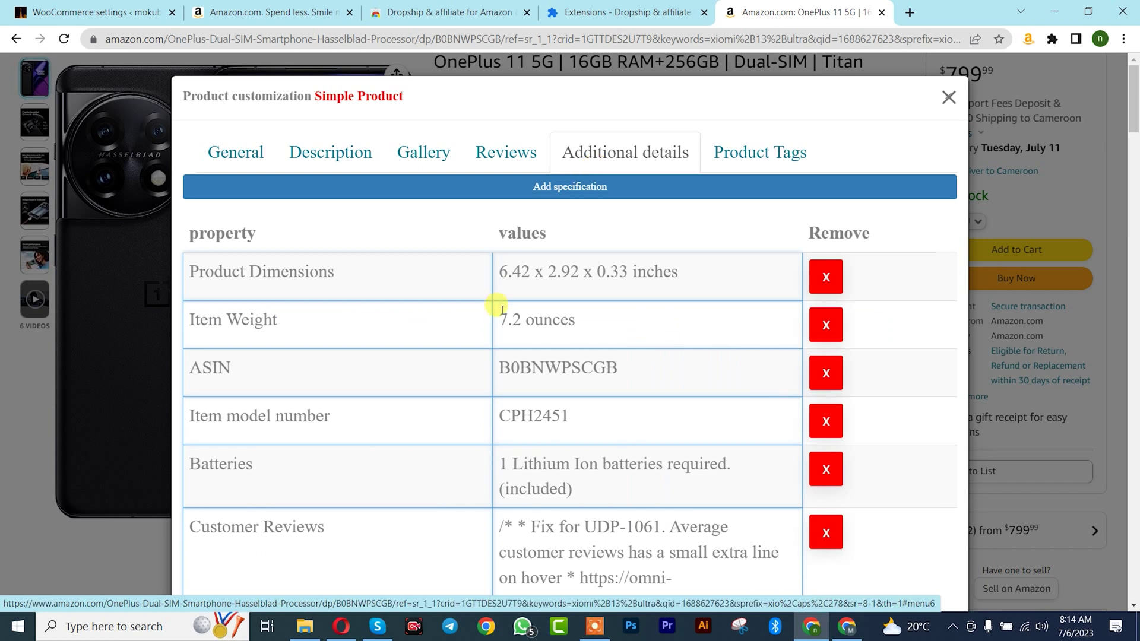
scroll(498, 312, down, 9)
scroll(502, 325, down, 11)
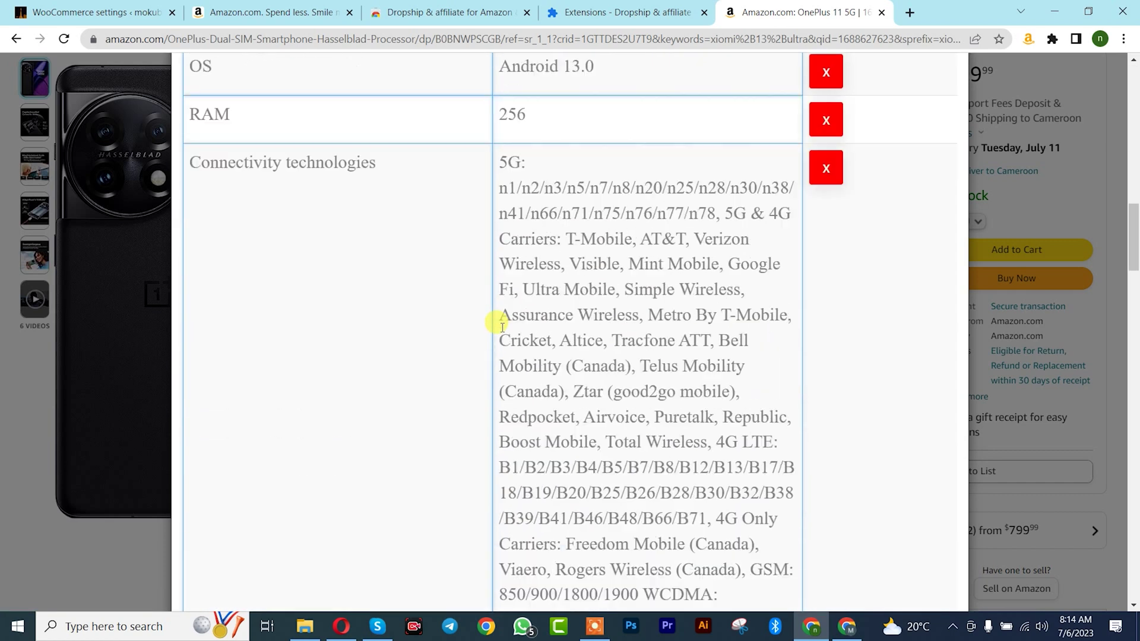
scroll(499, 323, up, 20)
click(791, 152)
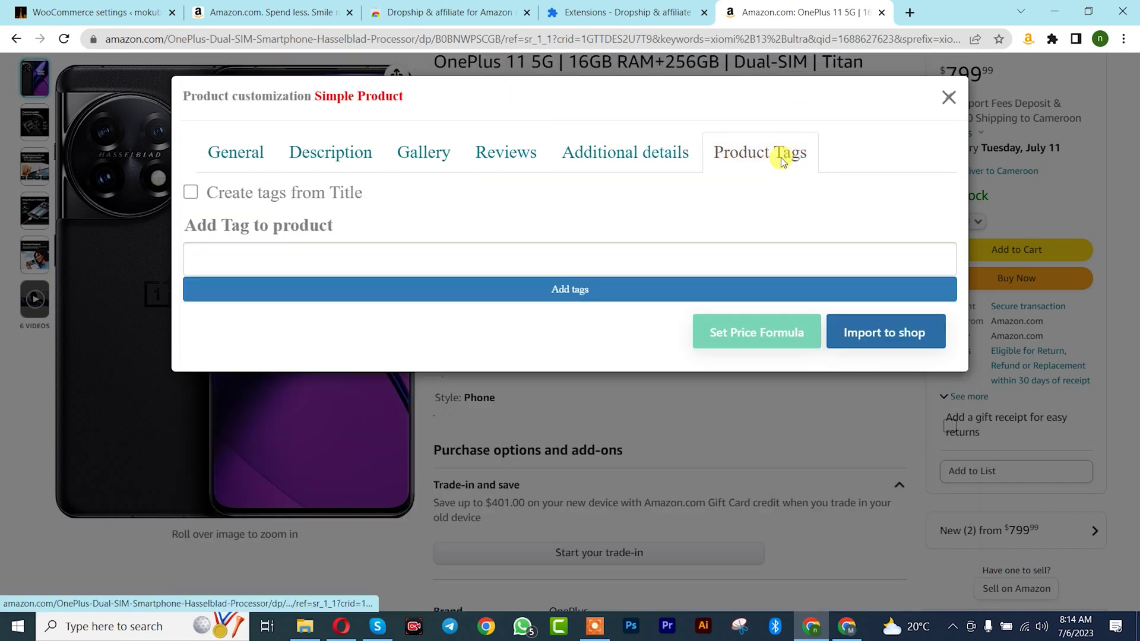
click(880, 336)
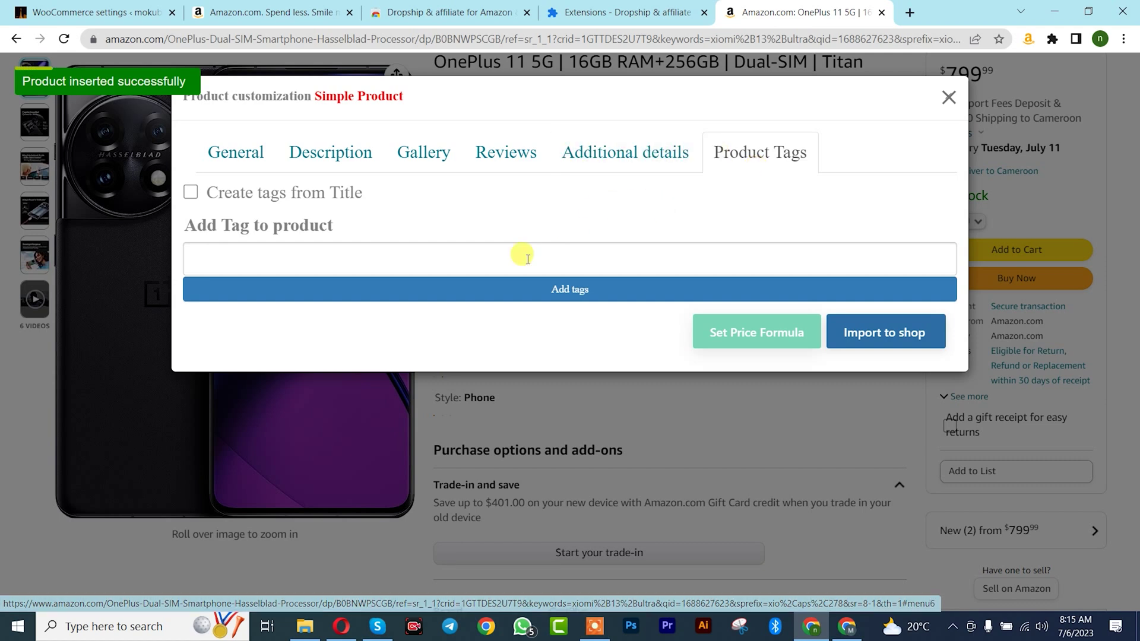
- In WooCommerce All Products, open the imported OnePlus 11 5G draft ($808.99) for editing
click(105, 7)
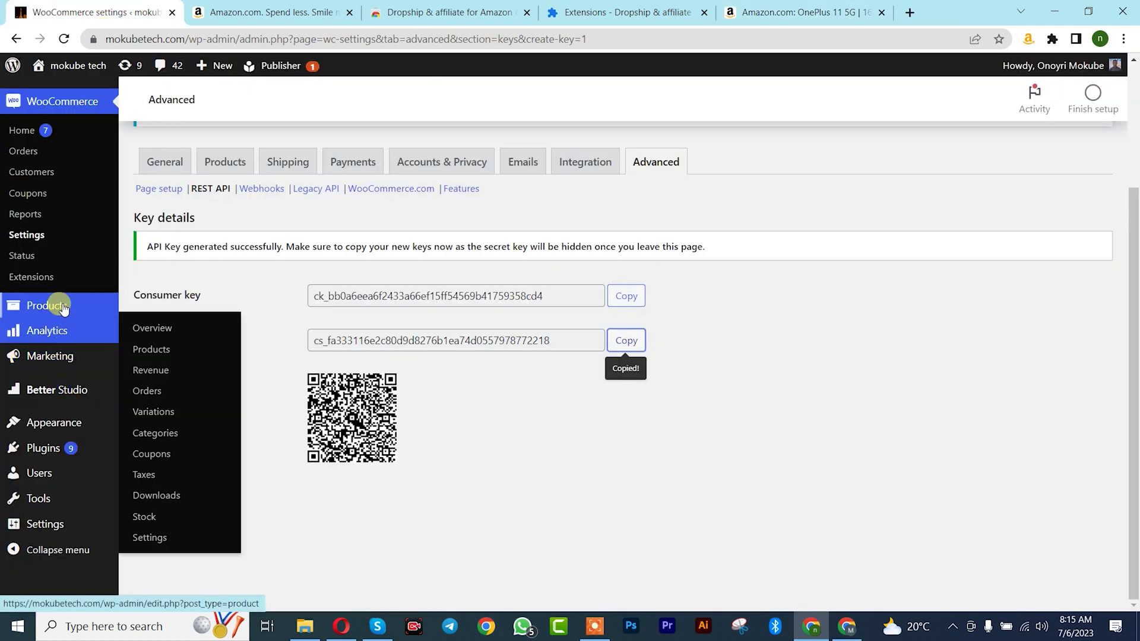
click(150, 309)
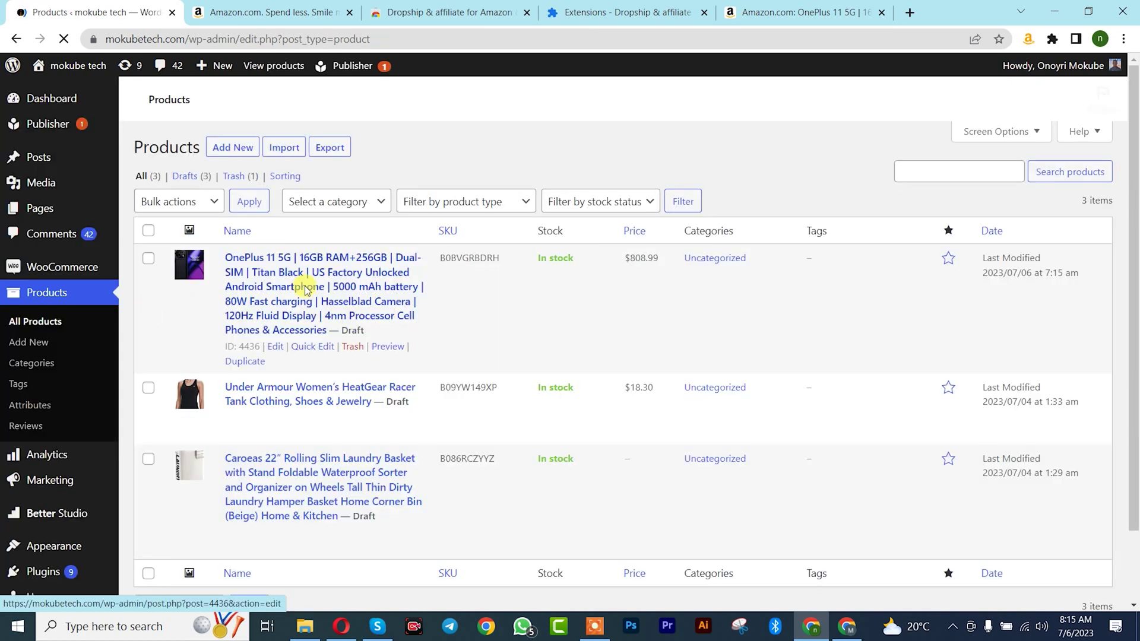
scroll(255, 473, down, 1)
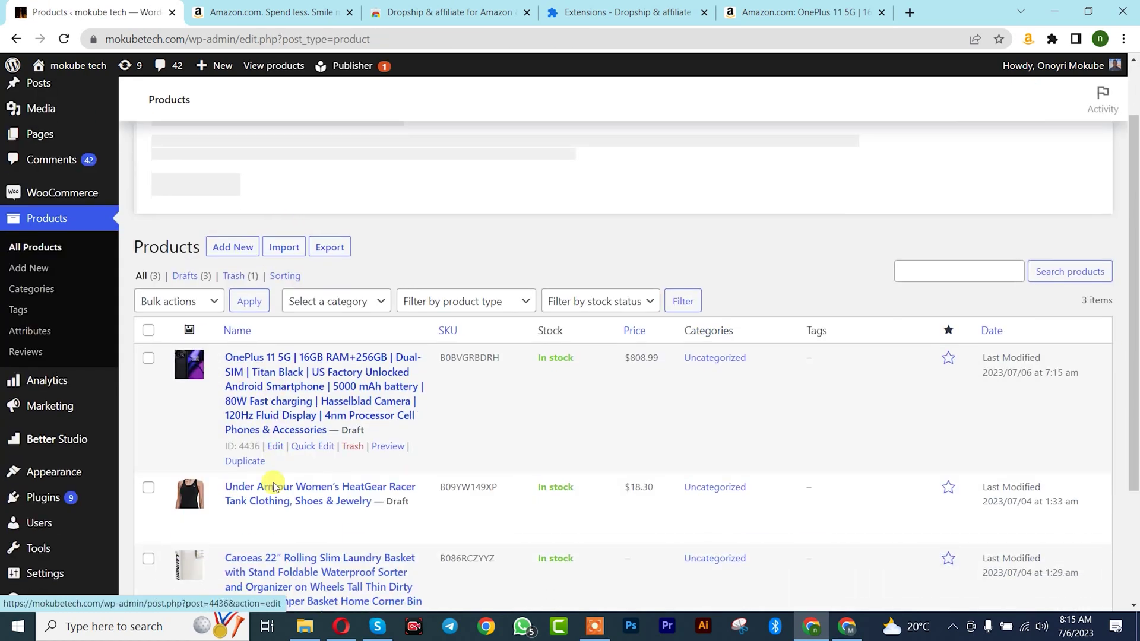
click(275, 447)
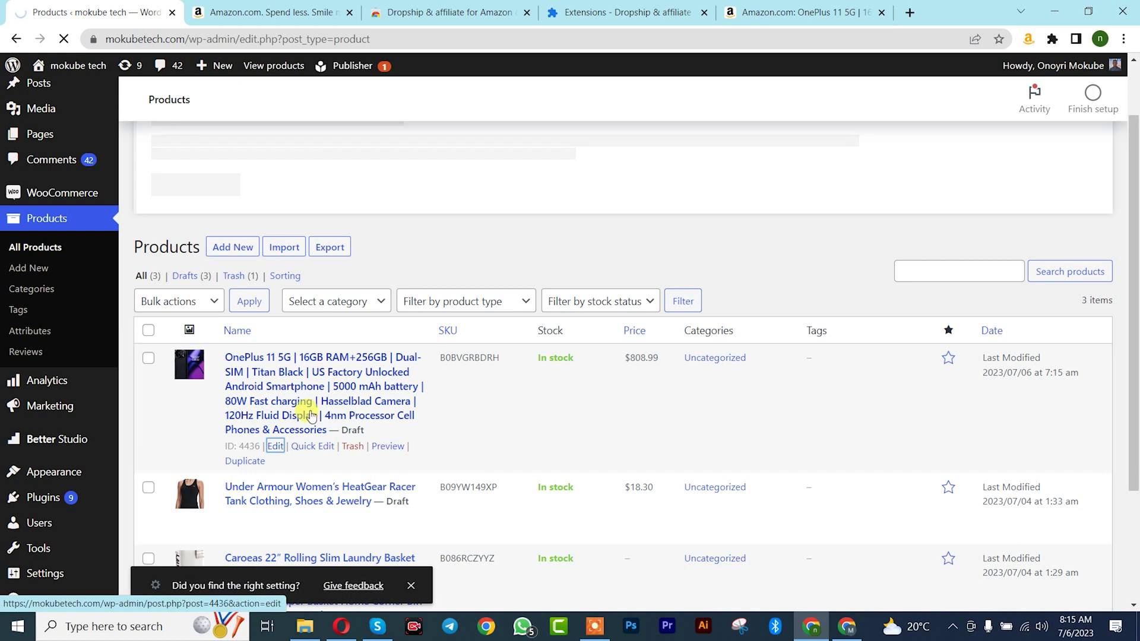
click(277, 451)
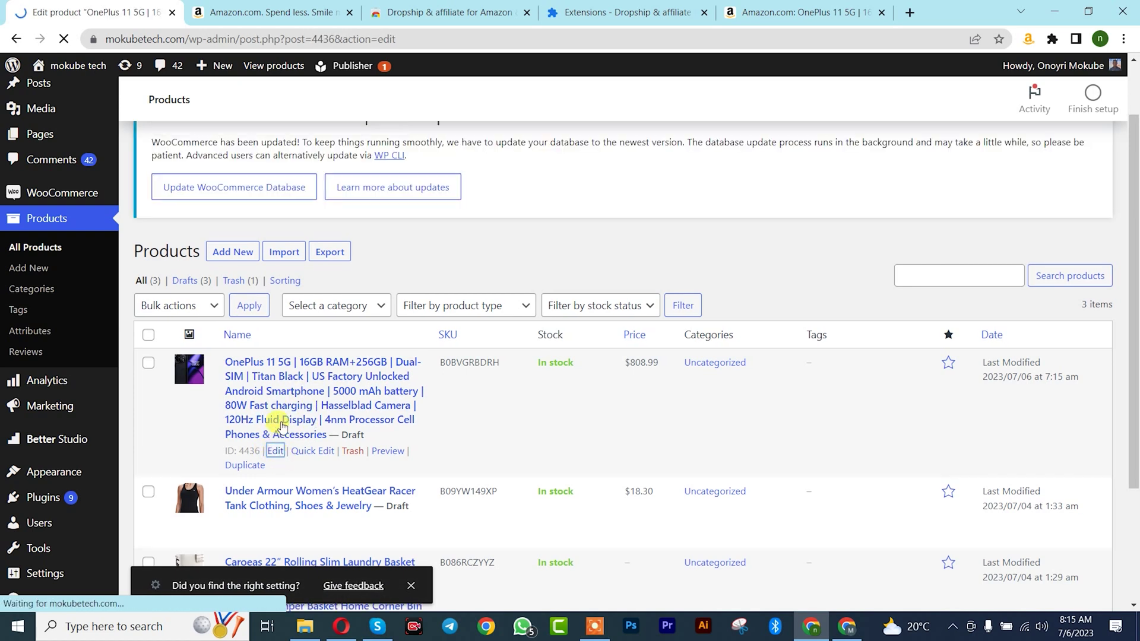
- Look over the OnePlus 11 5G edit page, then close the Product customization dialog on Amazon
scroll(772, 315, down, 5)
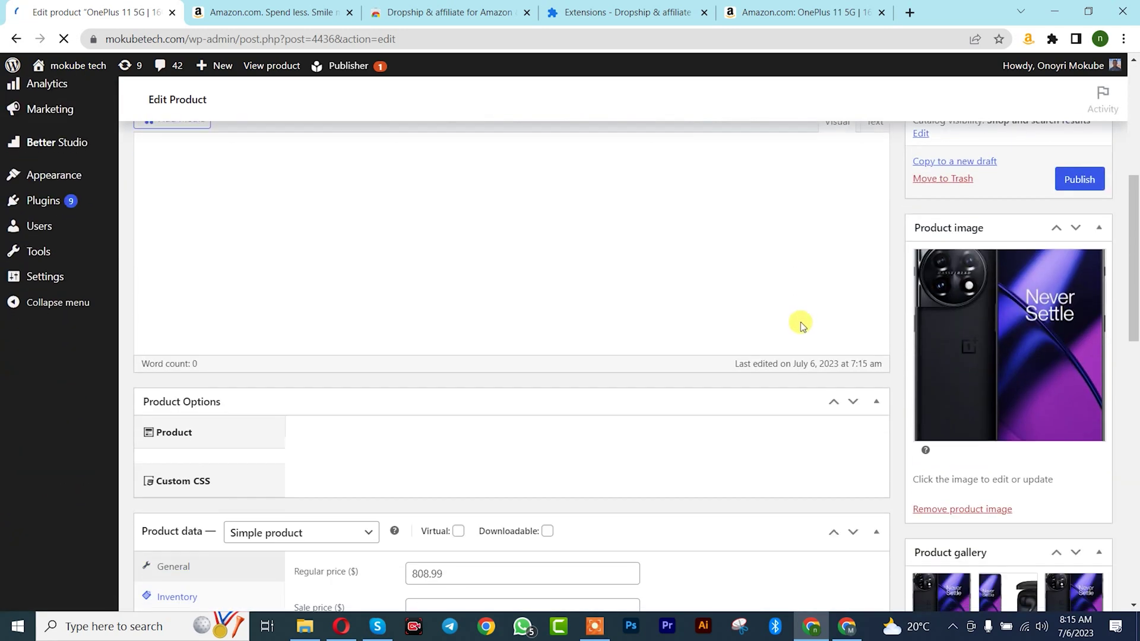
scroll(534, 372, down, 15)
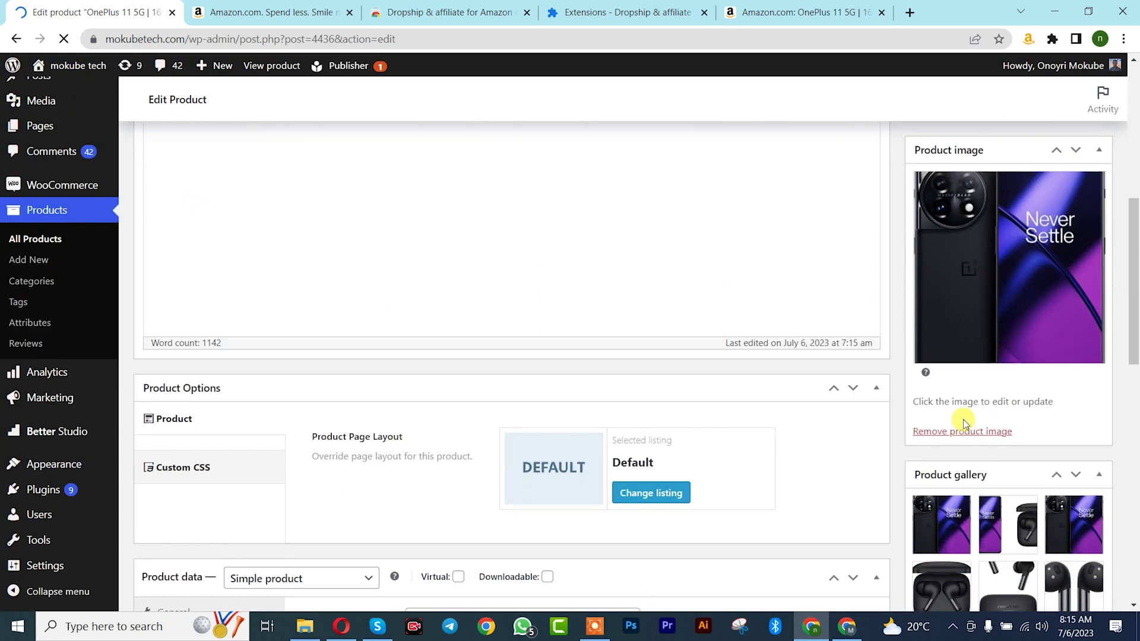
scroll(558, 361, up, 15)
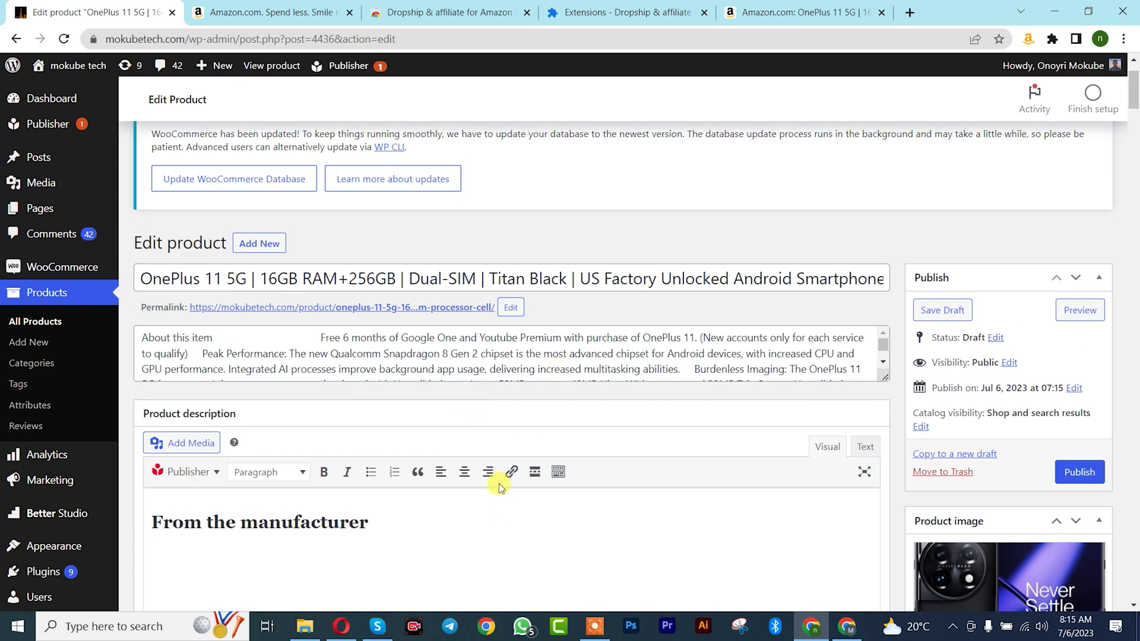
scroll(502, 502, down, 10)
scroll(503, 488, down, 7)
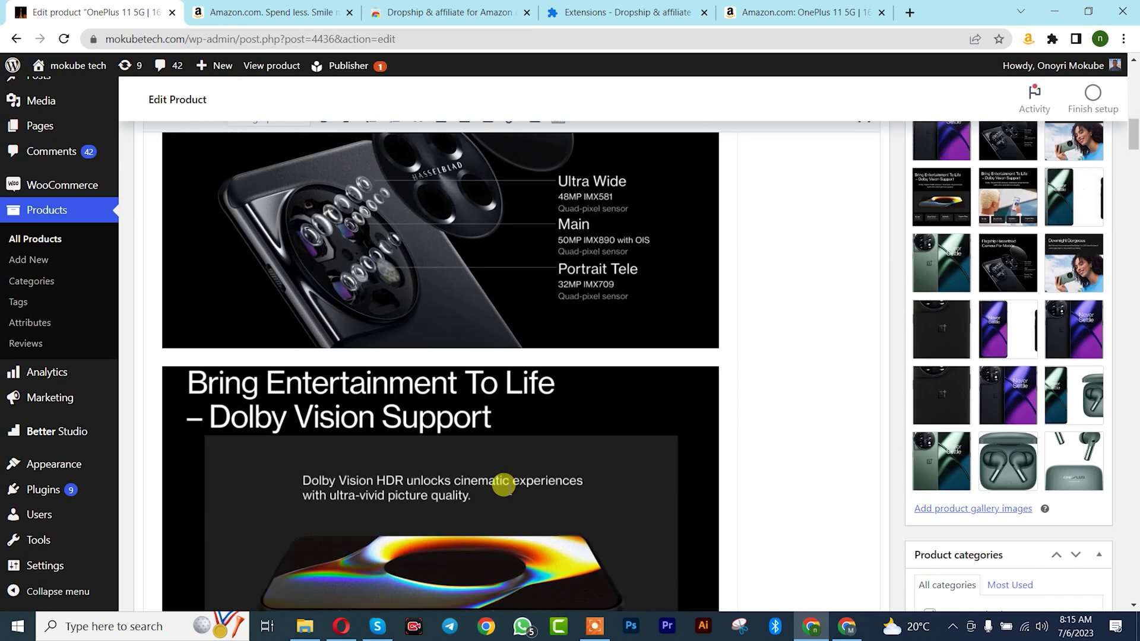
scroll(503, 483, up, 12)
scroll(503, 481, up, 1)
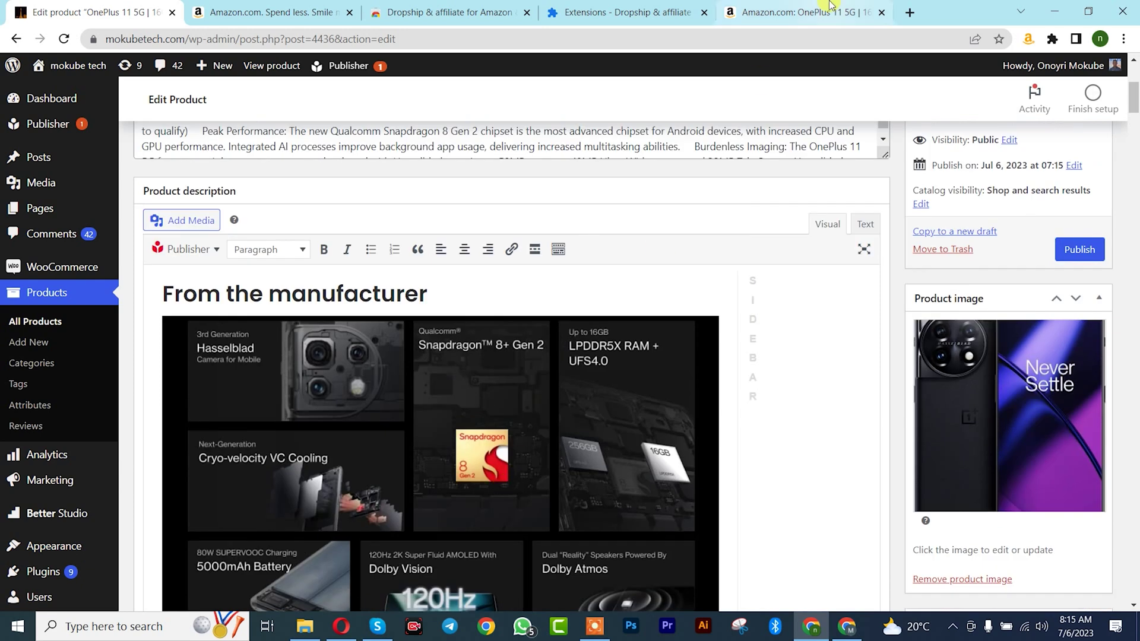
click(790, 7)
click(947, 96)
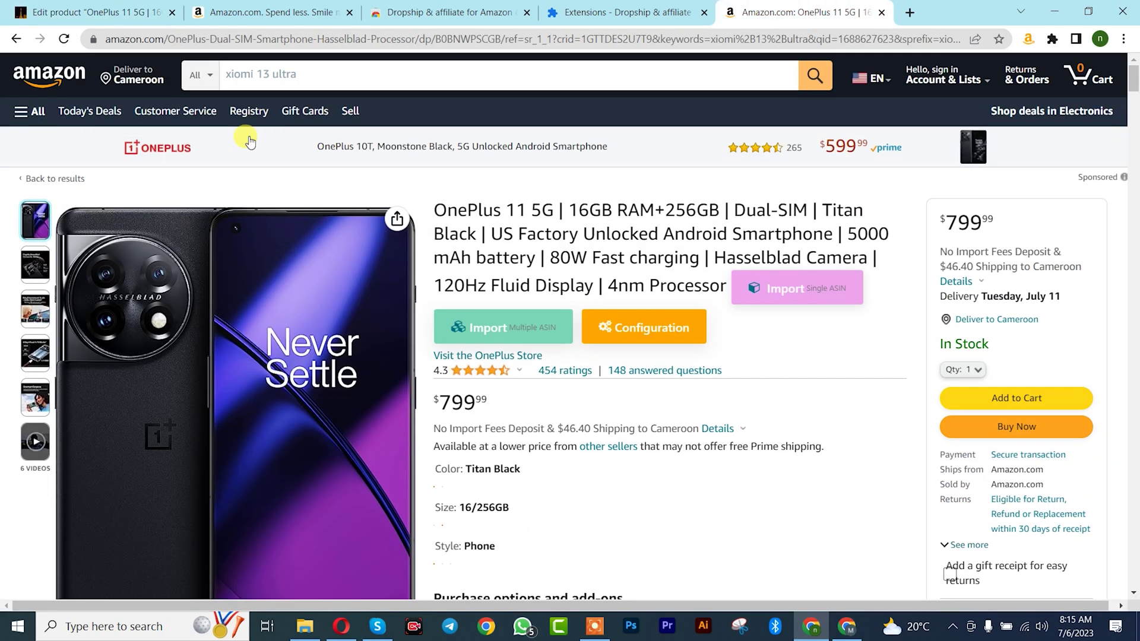
- From the xiomi 13 ultra results, add the OnePlus 11 5G, Google Pixel 7a and a third phone to the import cart
click(16, 39)
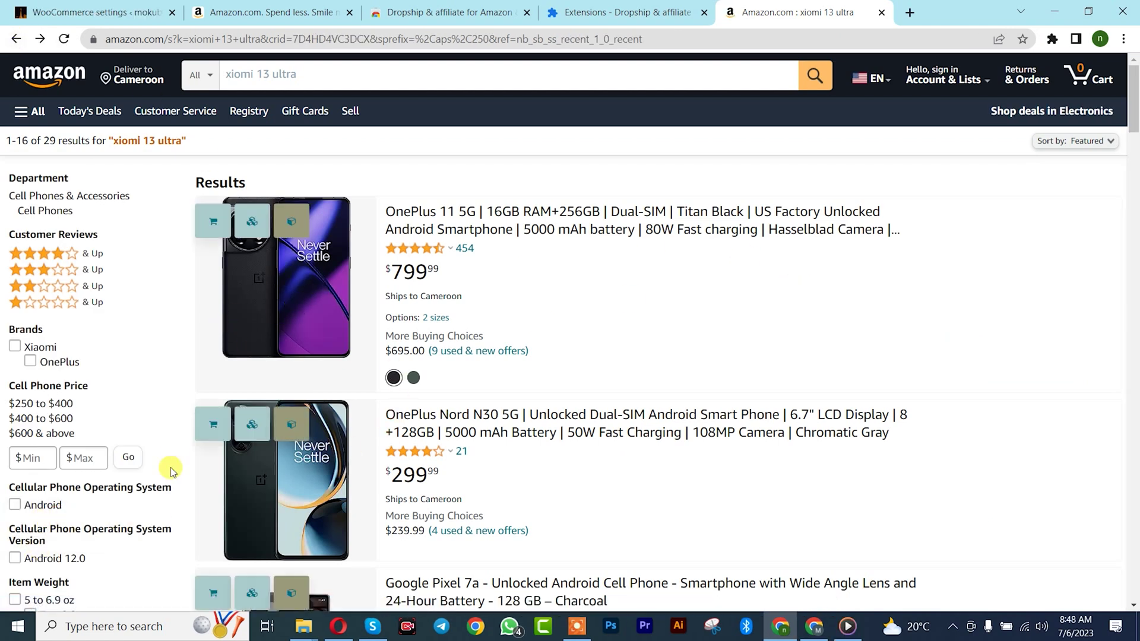
click(209, 226)
scroll(204, 237, down, 2)
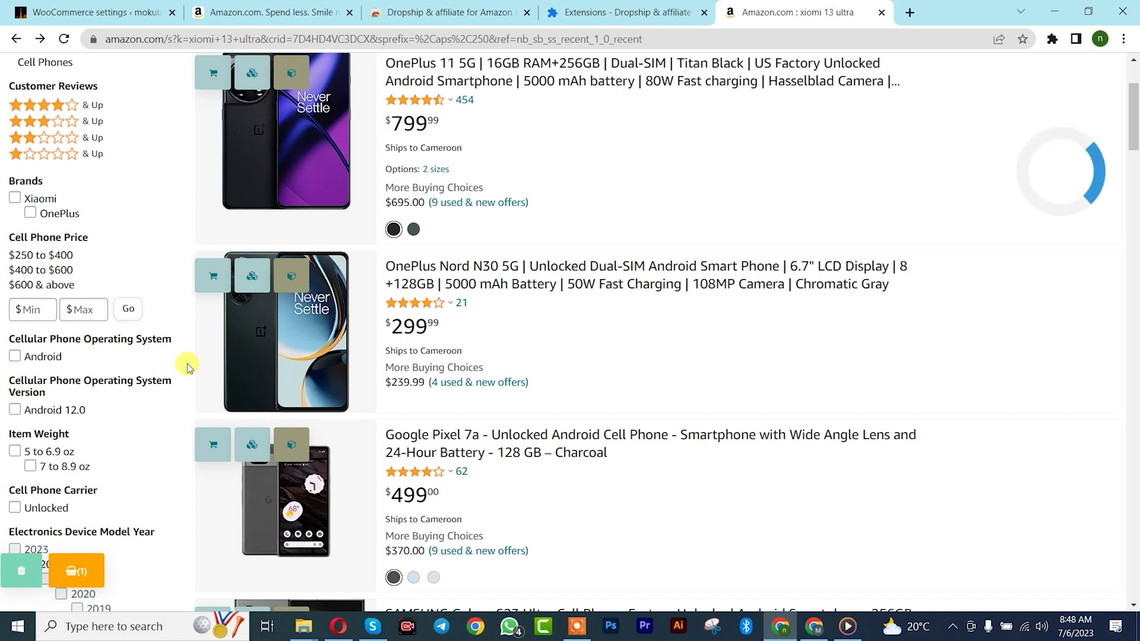
scroll(184, 367, down, 1)
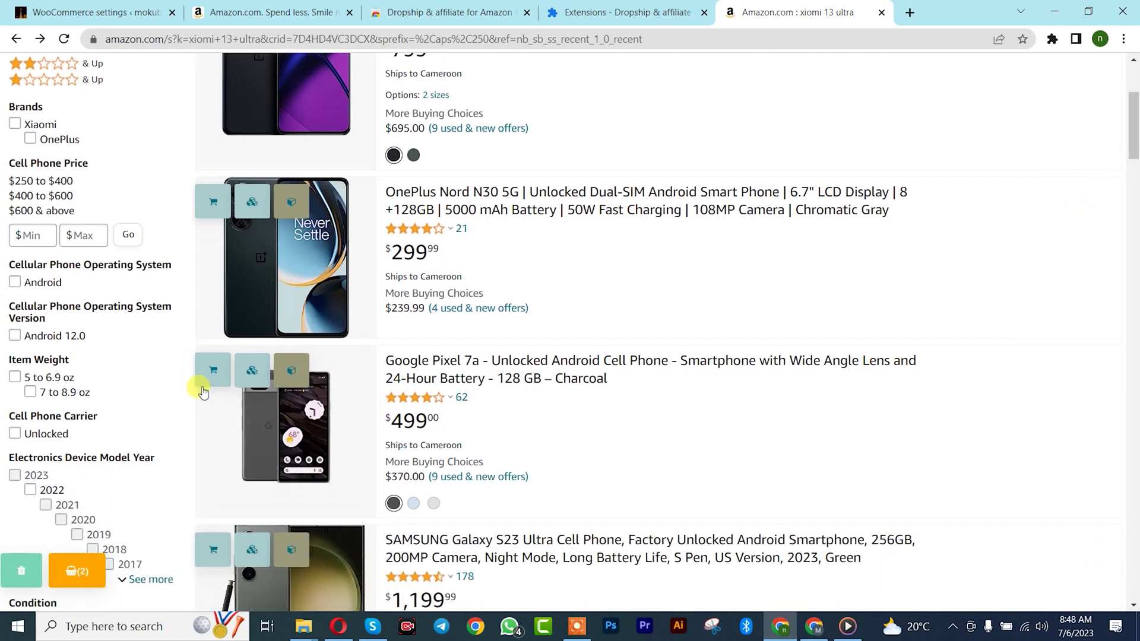
click(210, 374)
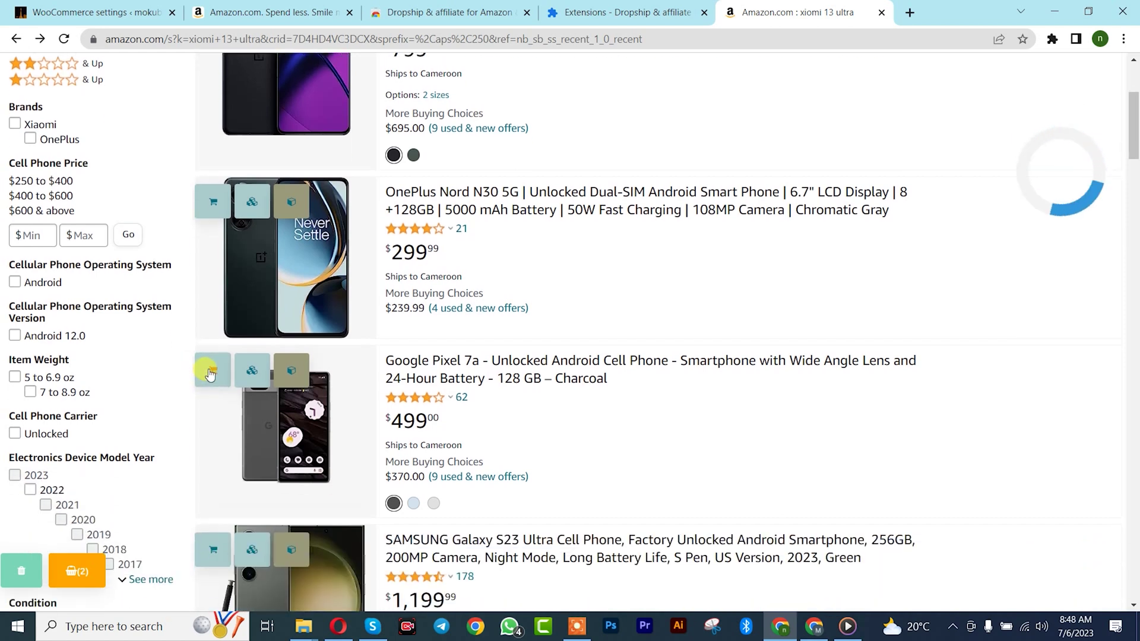
scroll(603, 372, up, 3)
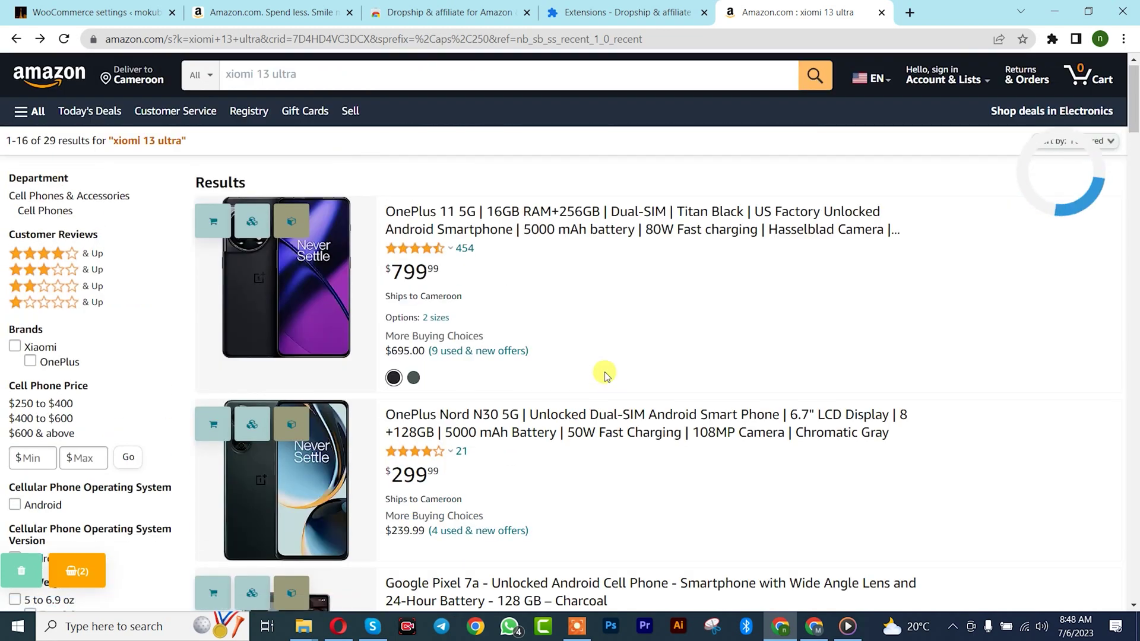
click(81, 573)
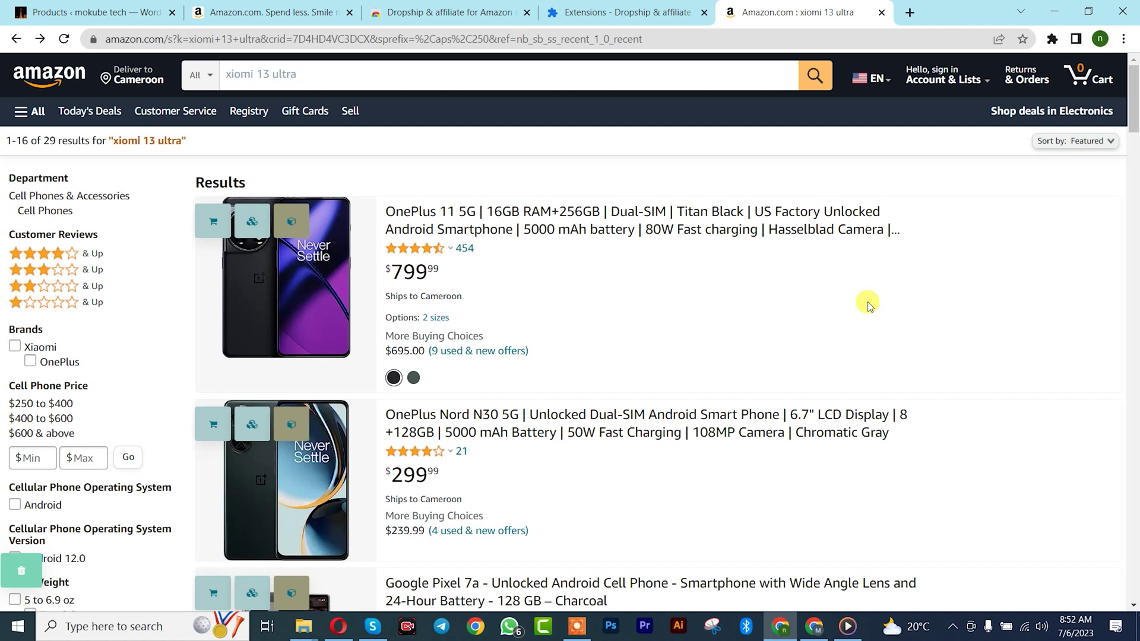
- Reload the WordPress products Trash view and scroll through its five phones
click(89, 12)
scroll(169, 383, up, 1)
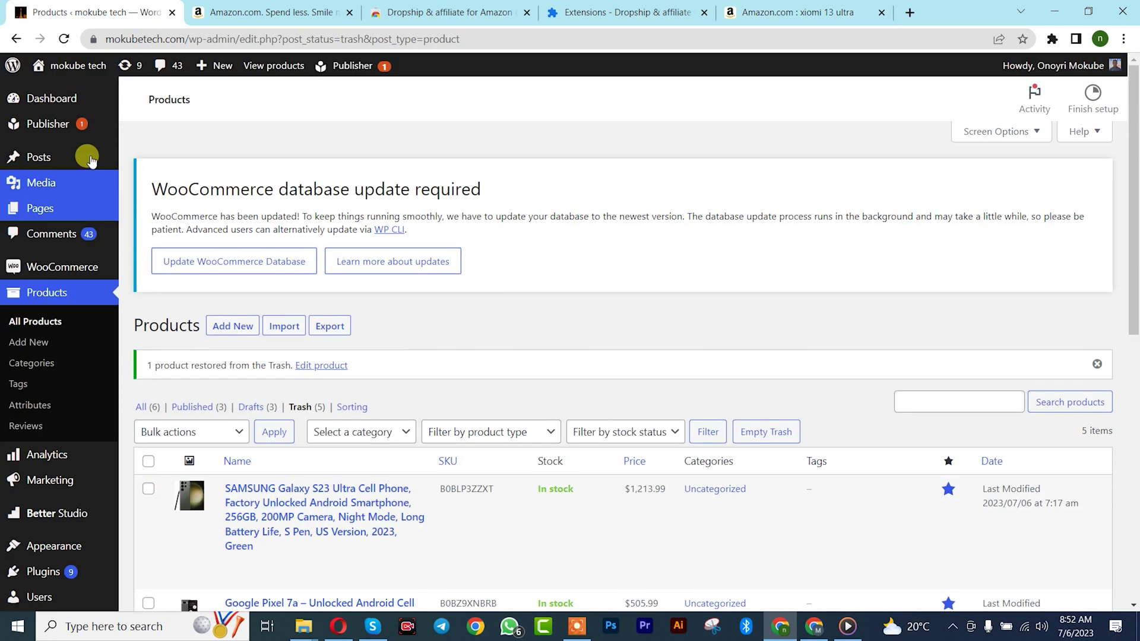
click(64, 39)
scroll(201, 461, down, 4)
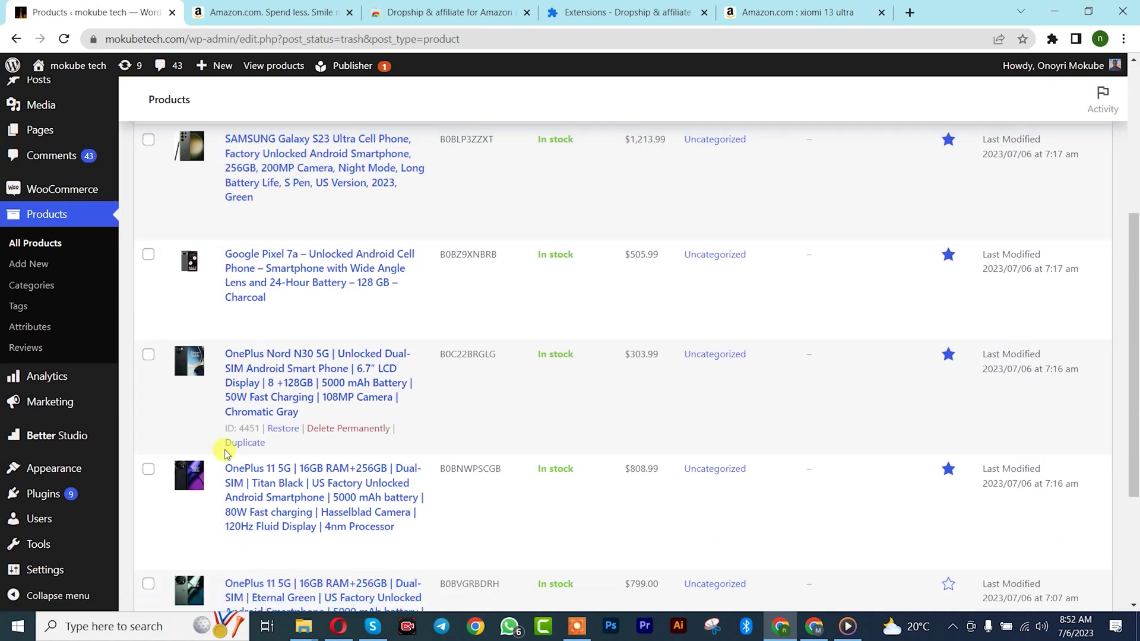
scroll(225, 450, up, 3)
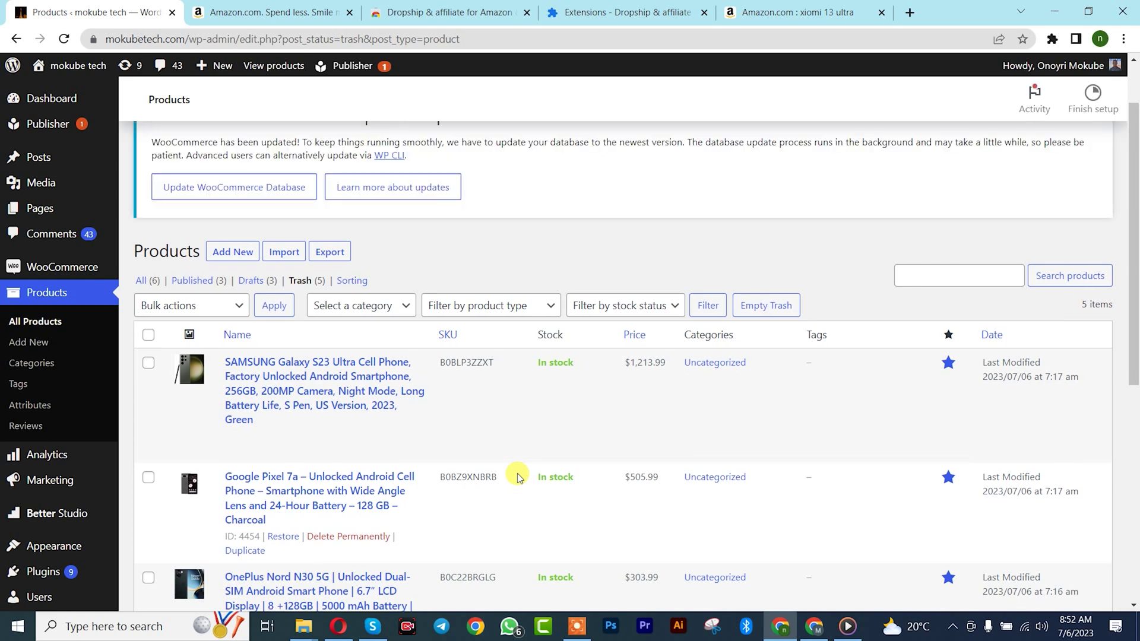
scroll(517, 476, down, 3)
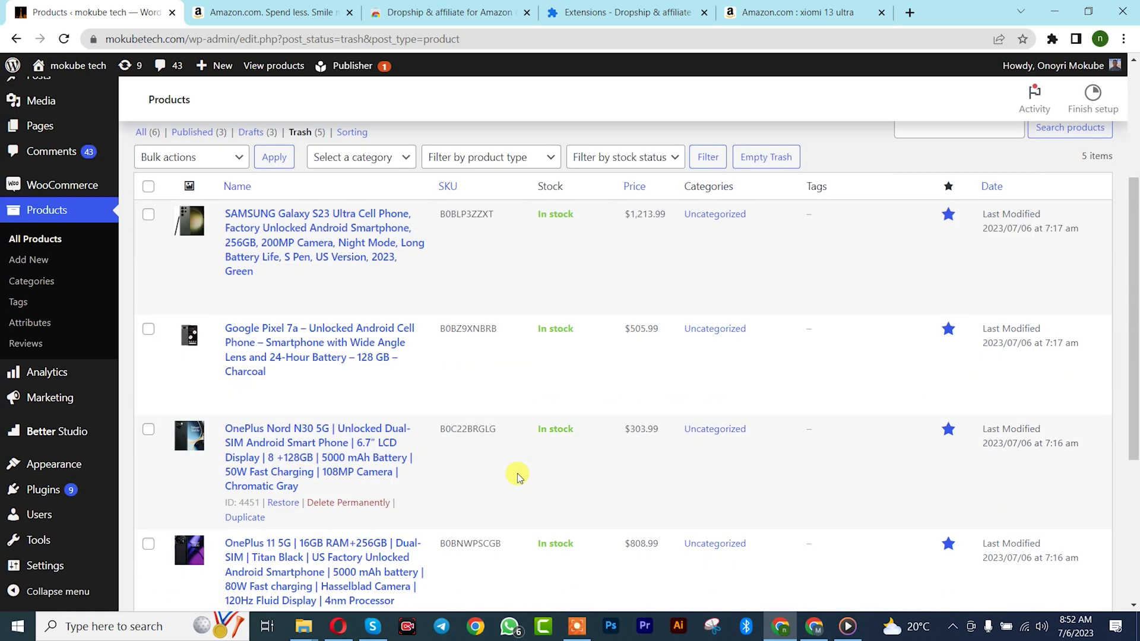
scroll(519, 476, up, 3)
scroll(517, 476, down, 4)
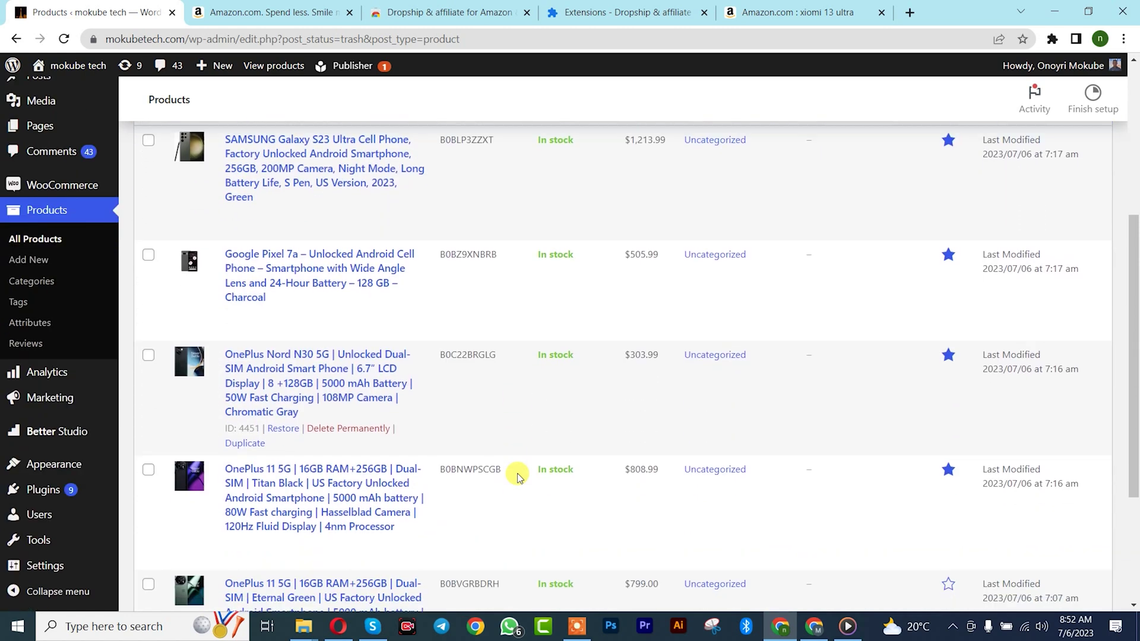
scroll(517, 476, up, 6)
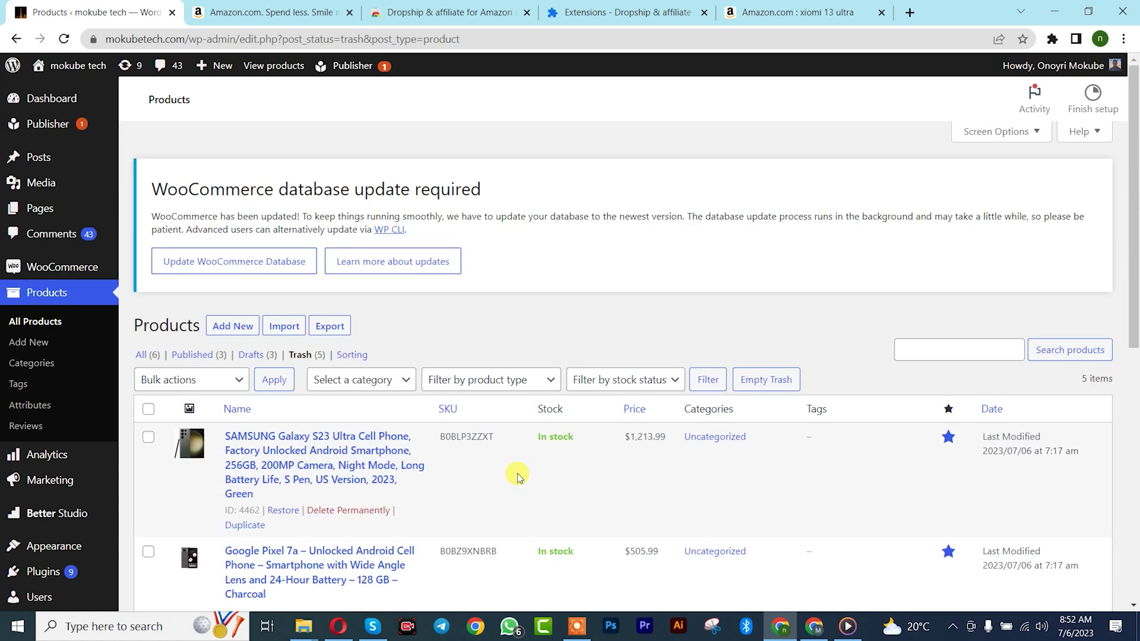